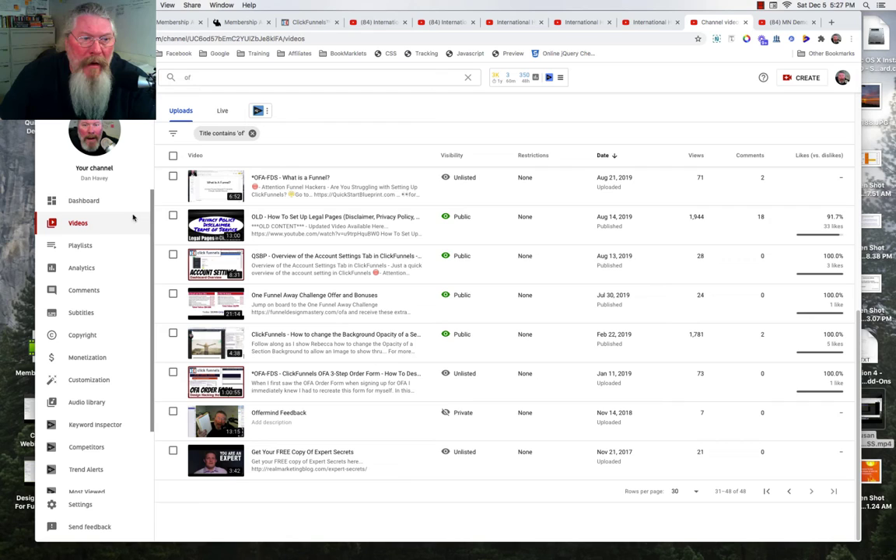
# From the channel Playlists page, create a Public playlist titled 'MN Demo PL2'.
pyautogui.middleClick(80, 246)
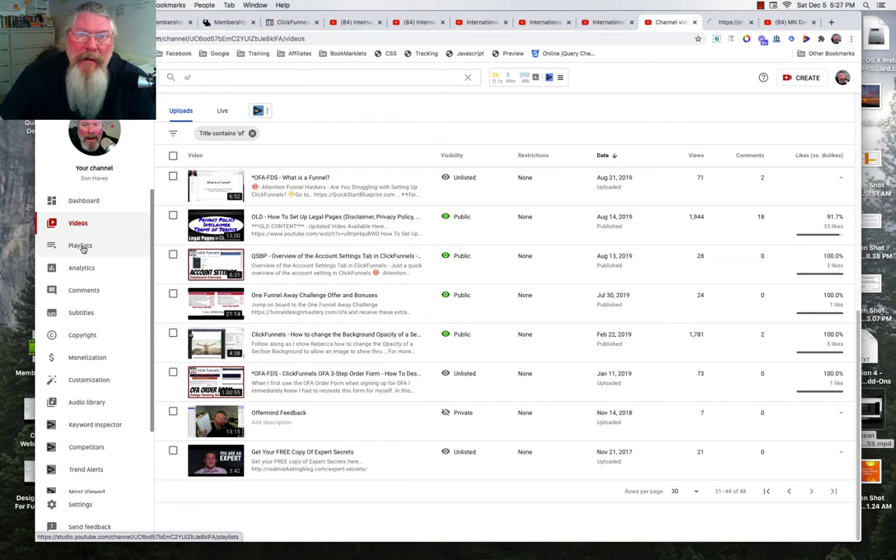
pyautogui.click(728, 22)
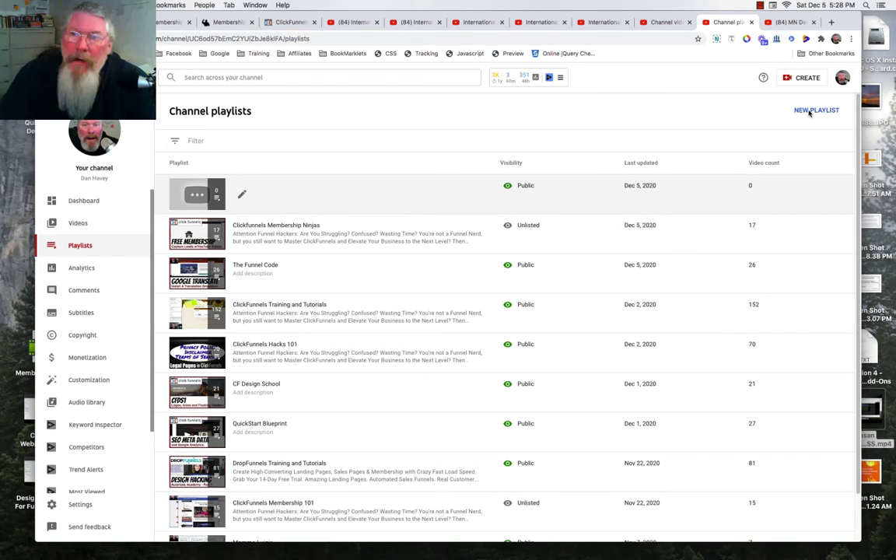
pyautogui.click(810, 113)
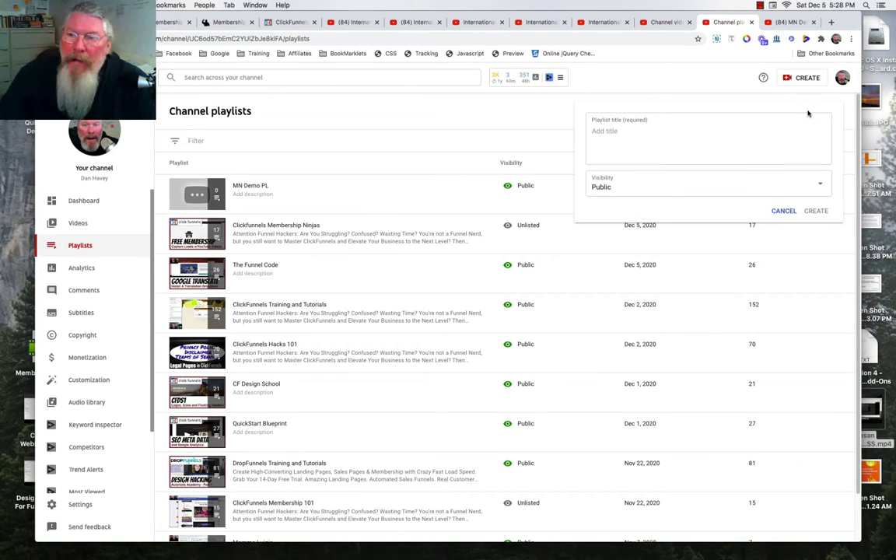
pyautogui.click(640, 133)
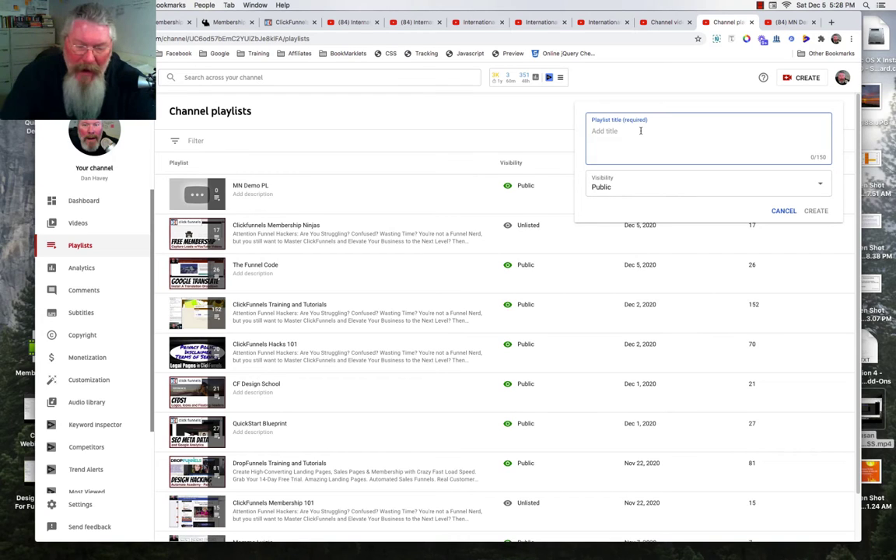
pyautogui.write('MN')
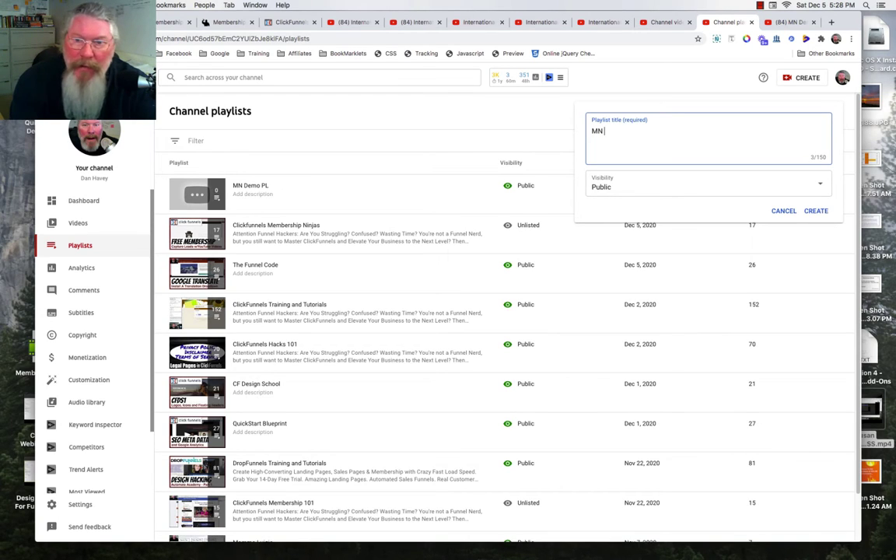
pyautogui.write(' Demo ')
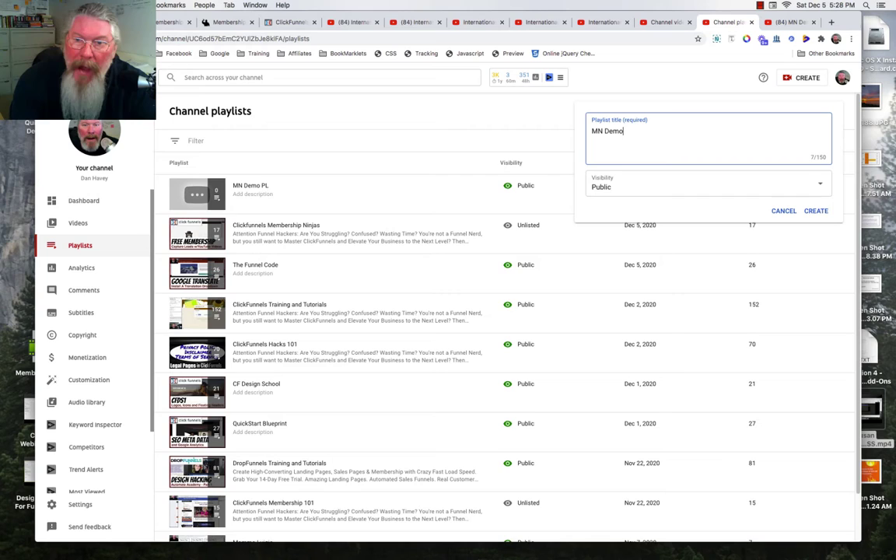
pyautogui.write('PL')
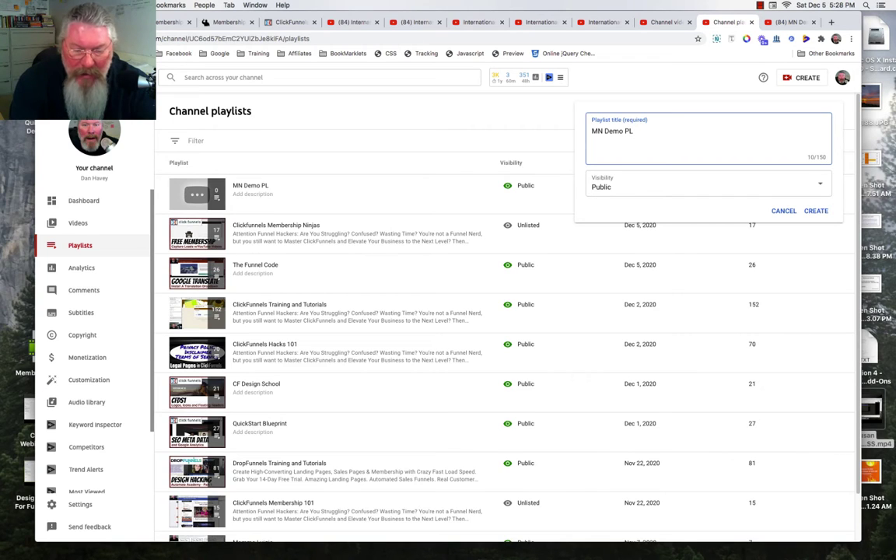
pyautogui.write('2')
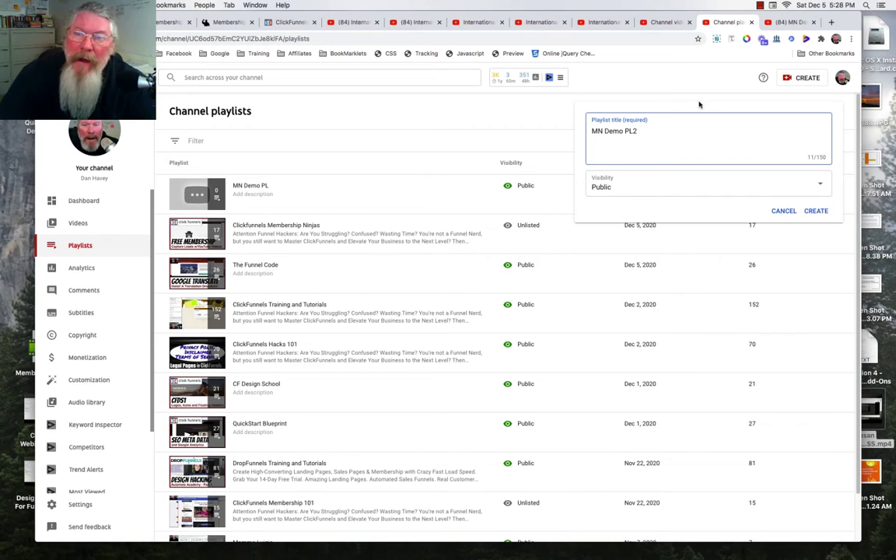
pyautogui.click(621, 190)
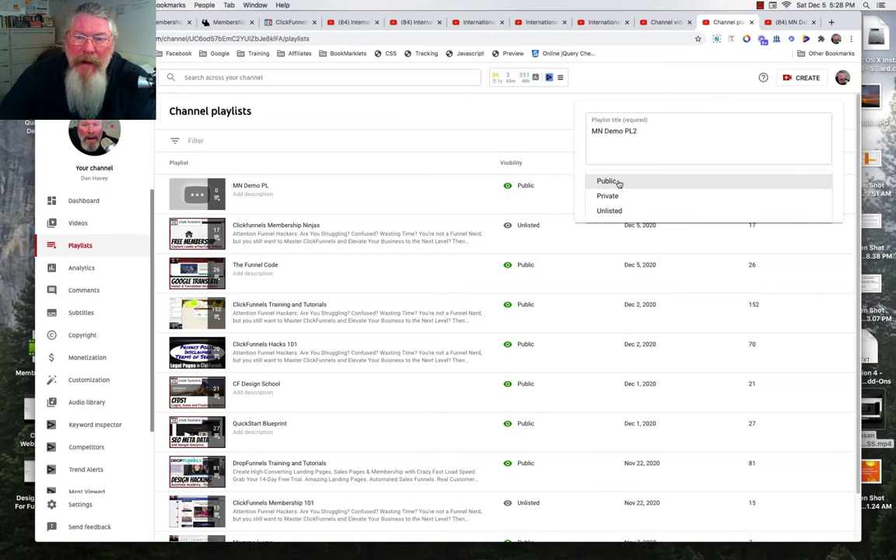
pyautogui.click(616, 181)
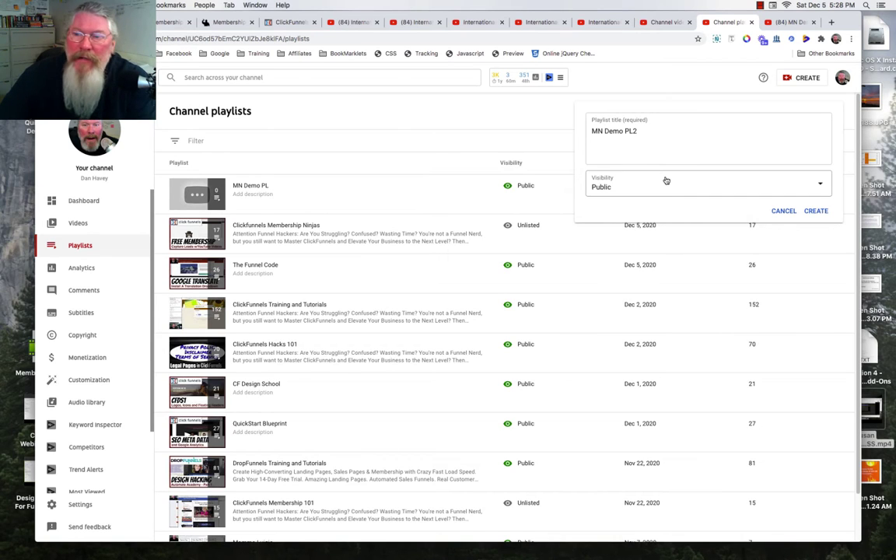
pyautogui.click(814, 211)
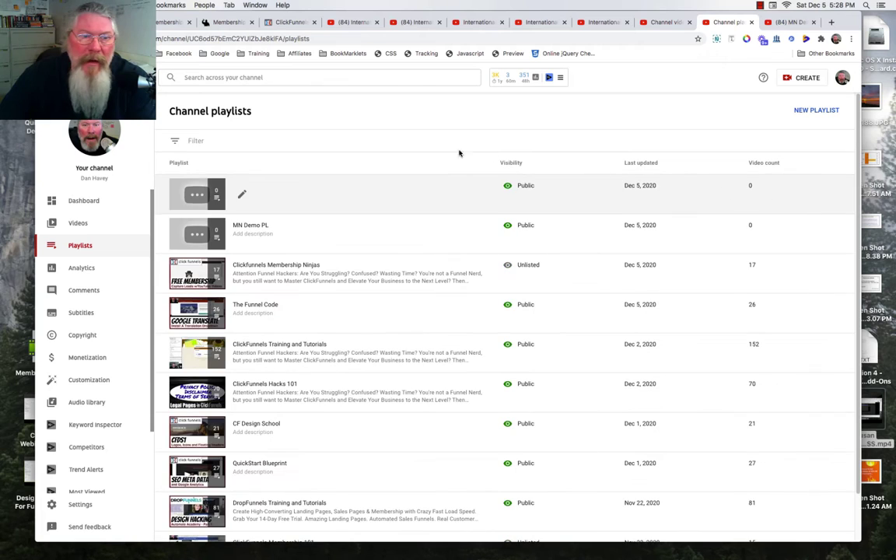
# Open MN Demo PL2 on YouTube and leave its visibility set to Public.
pyautogui.click(242, 196)
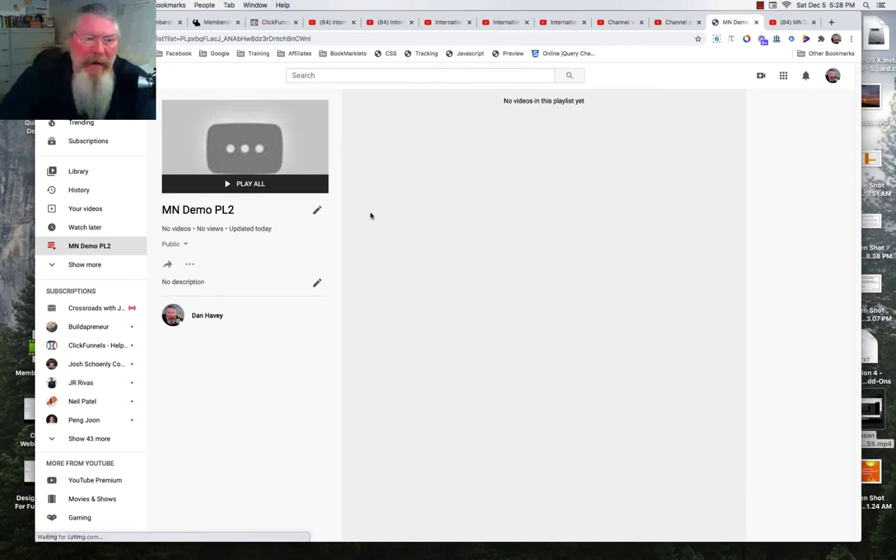
pyautogui.click(186, 246)
pyautogui.click(186, 246)
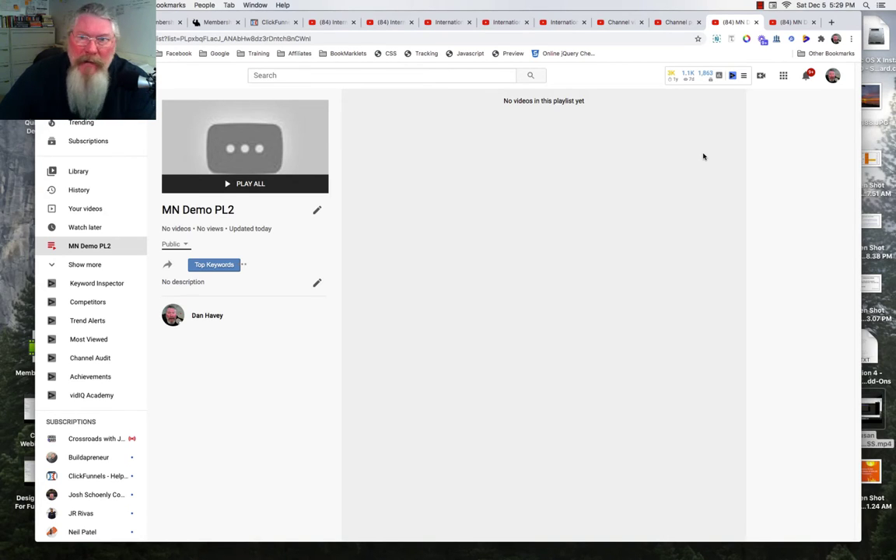
# Tick MN Demo PL2 in the Offermind Feedback video's Playlists field and save the details.
pyautogui.click(673, 23)
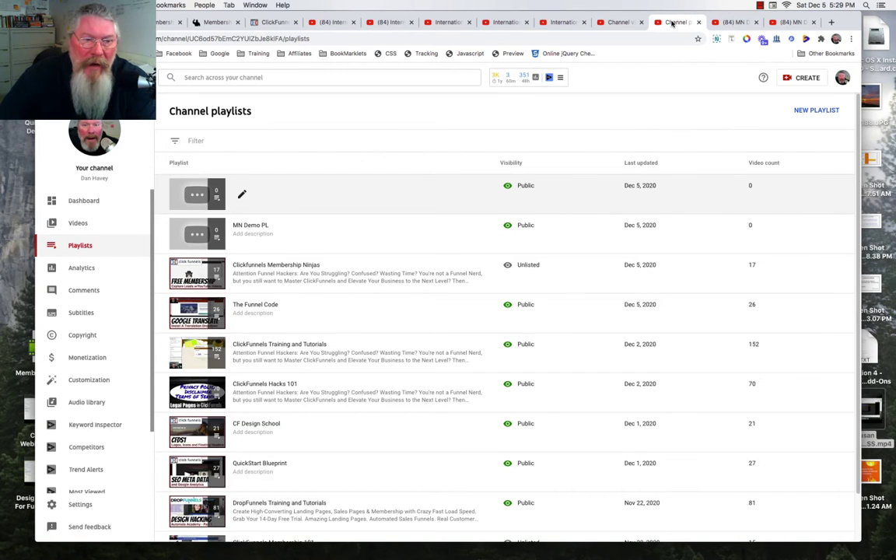
pyautogui.click(615, 22)
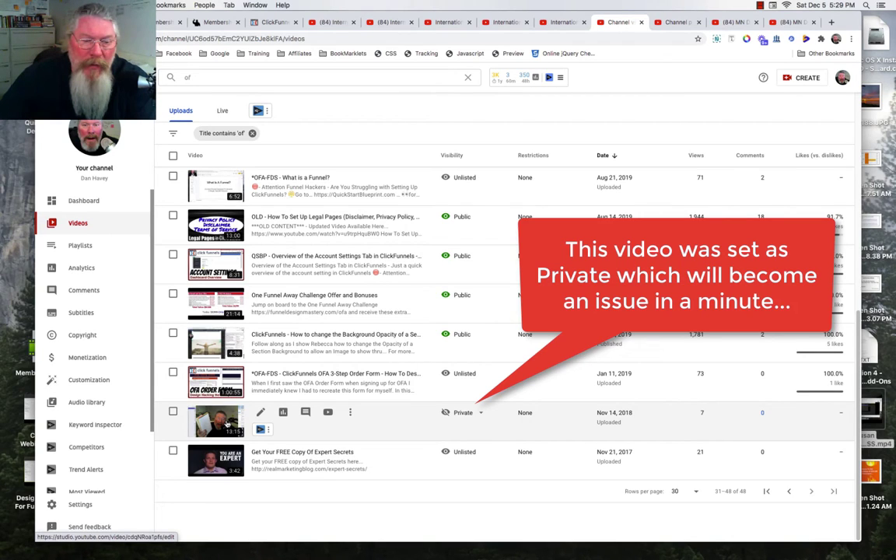
pyautogui.click(227, 422)
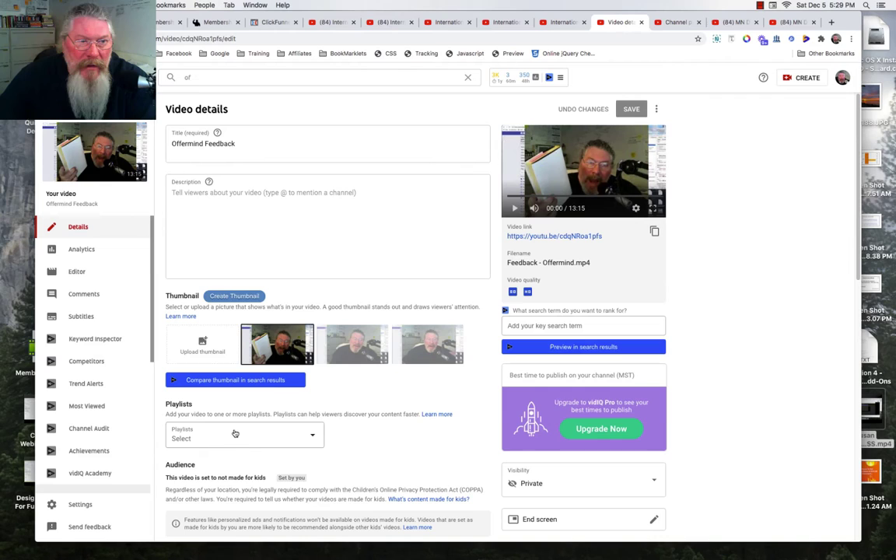
pyautogui.click(234, 438)
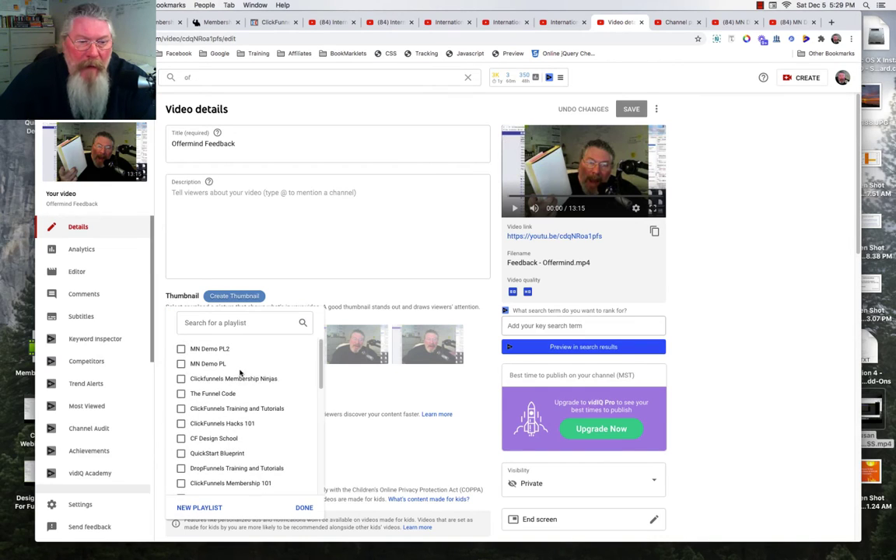
pyautogui.click(191, 352)
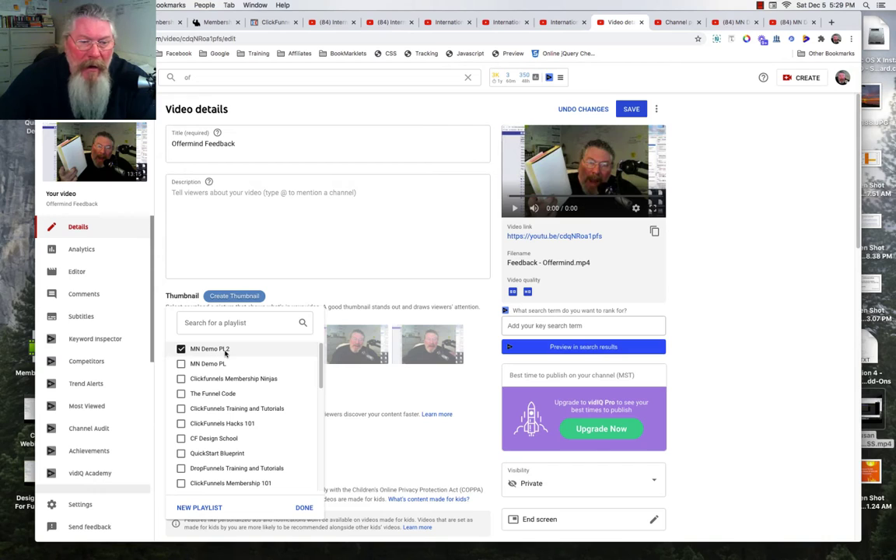
pyautogui.click(305, 509)
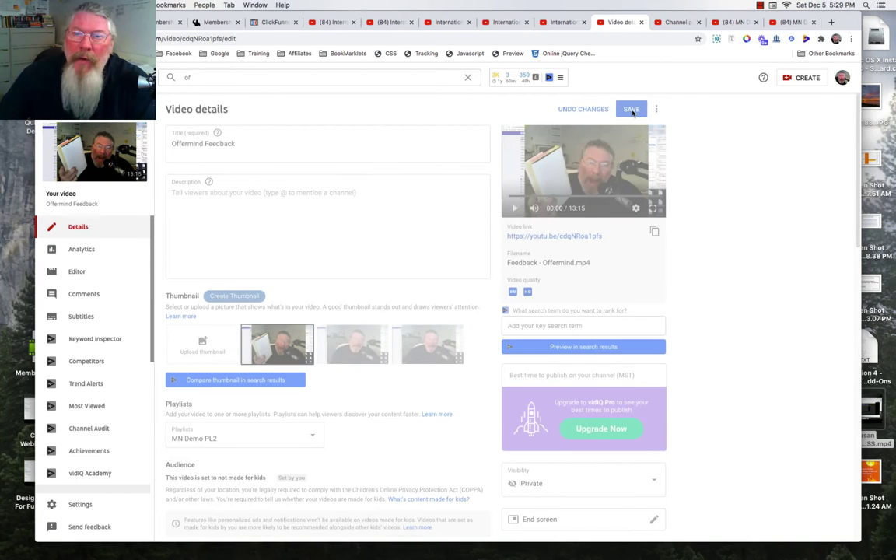
pyautogui.click(631, 110)
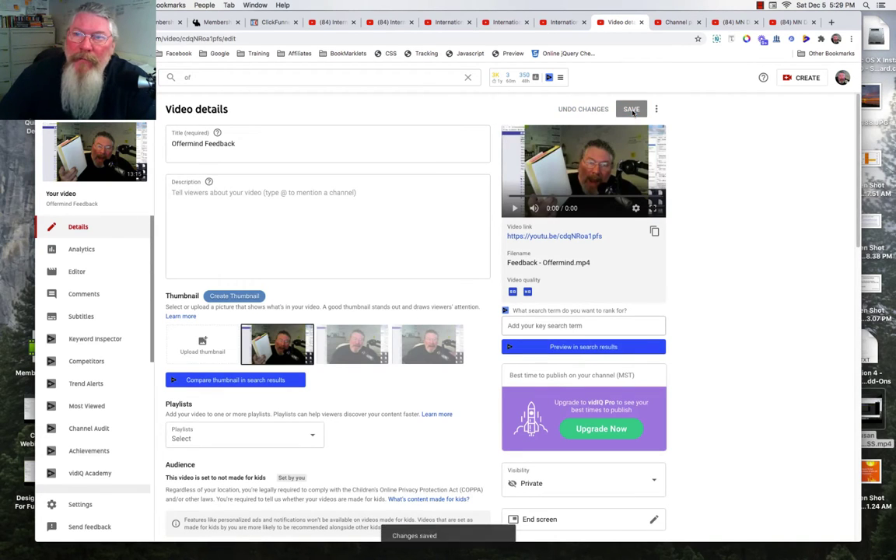
# Reload MN Demo PL2 to show Offermind Feedback and set it as the playlist thumbnail.
pyautogui.click(733, 22)
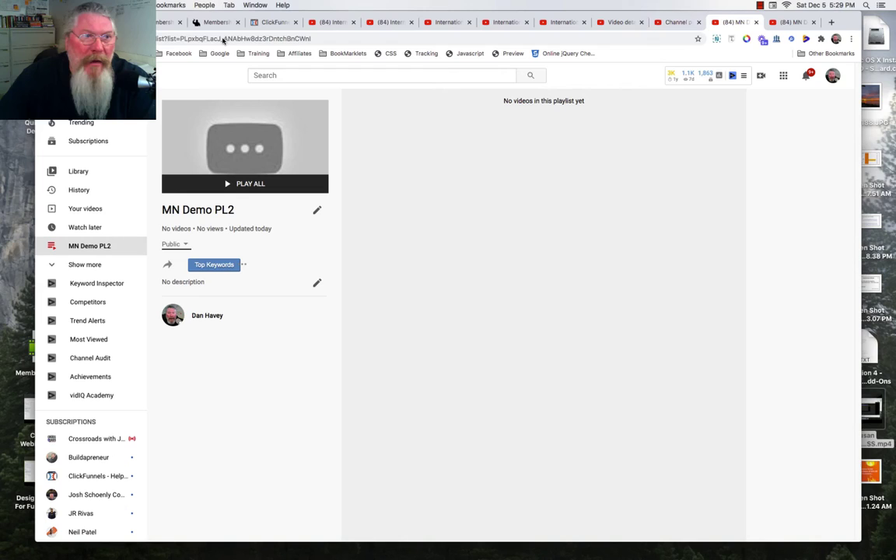
pyautogui.press('super+r')
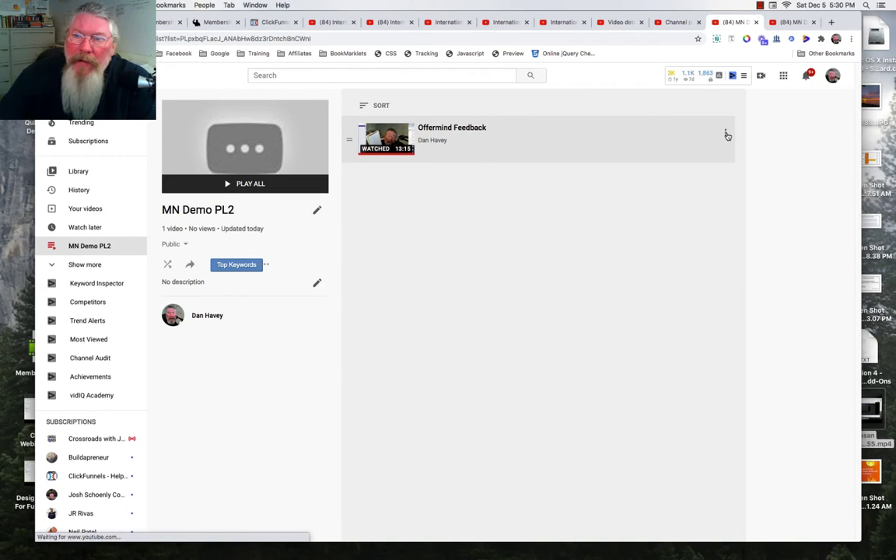
pyautogui.click(726, 133)
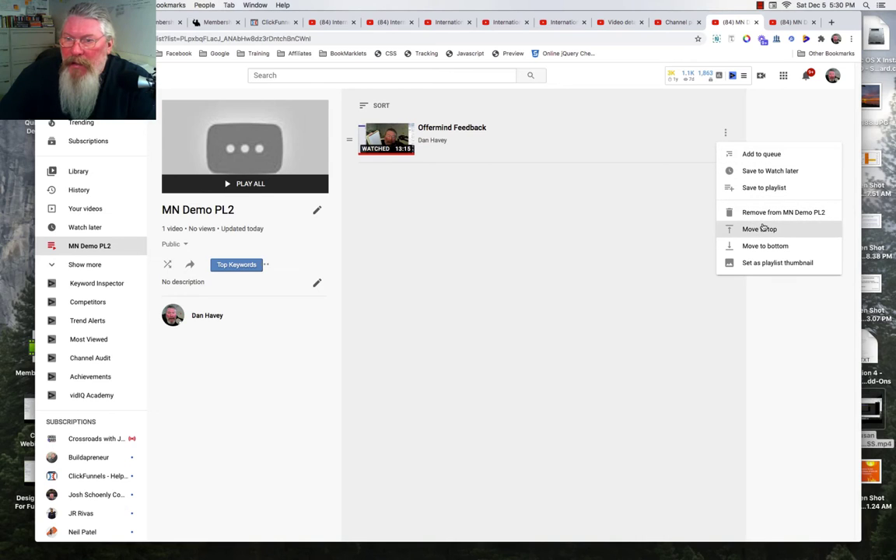
pyautogui.click(774, 264)
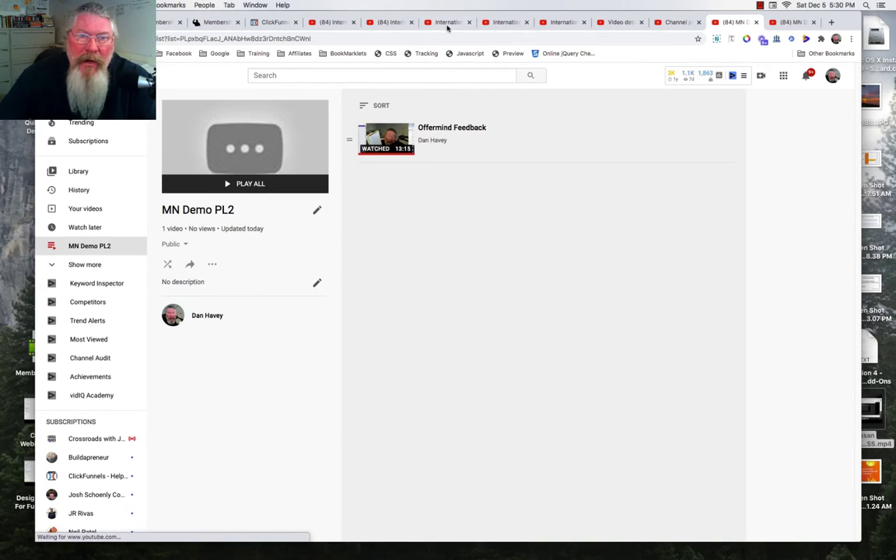
pyautogui.click(448, 23)
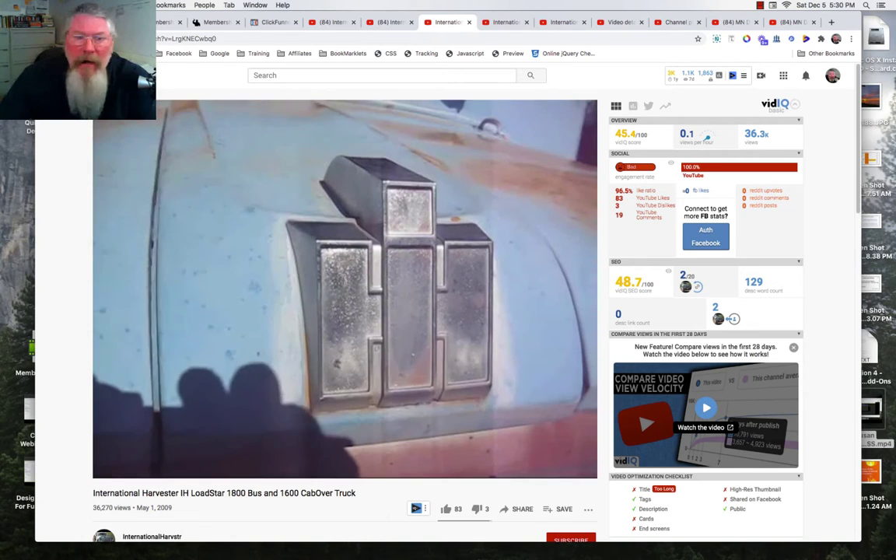
pyautogui.scroll(-5, 344, 233)
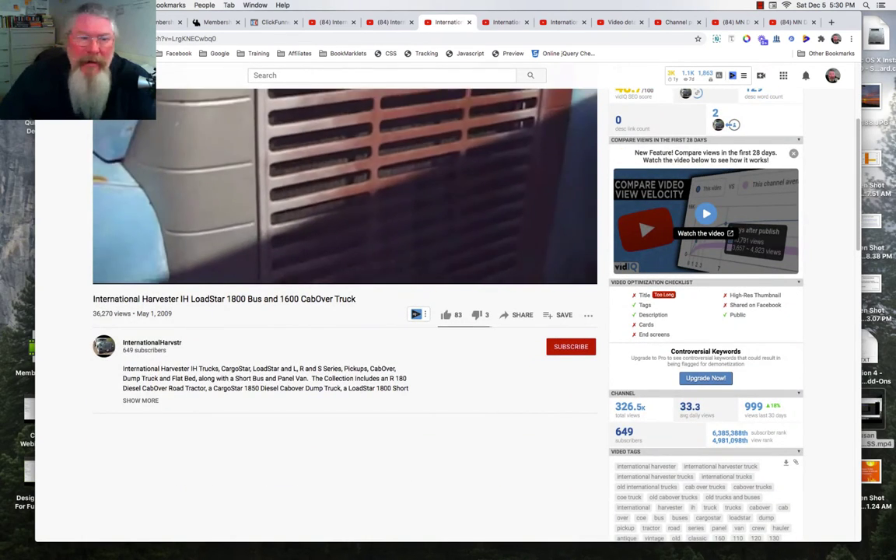
pyautogui.scroll(2, 465, 389)
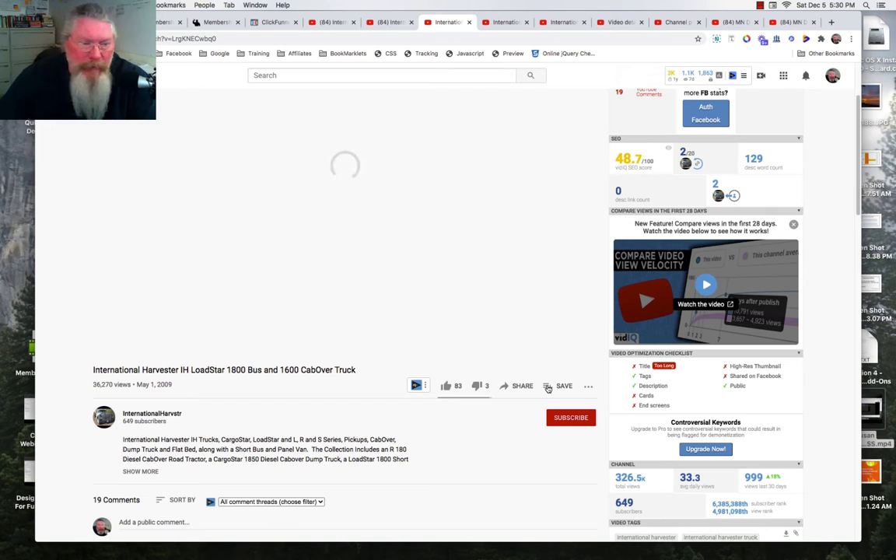
# Save the LoadStar 1800 Bus and 1600 CabOver Truck video to MN Demo PL2.
pyautogui.click(547, 388)
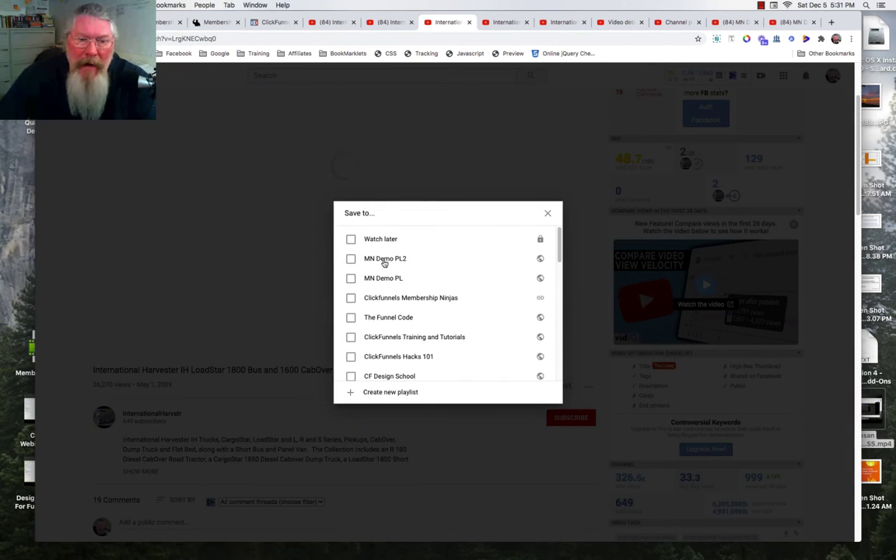
pyautogui.click(400, 263)
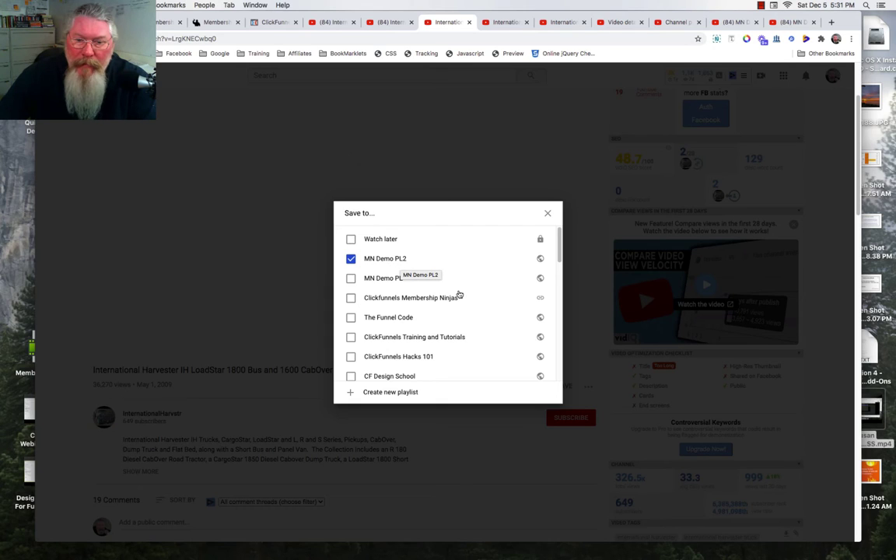
pyautogui.scroll(-10, 459, 294)
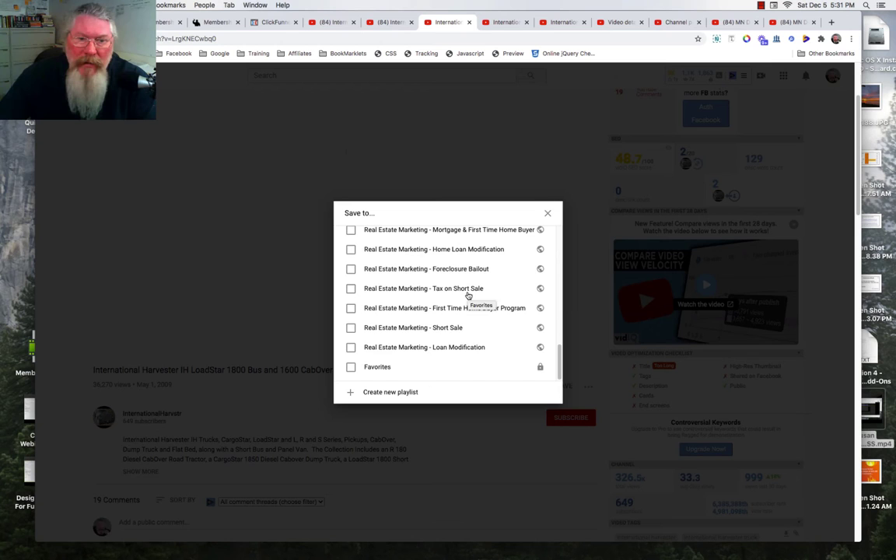
pyautogui.scroll(10, 466, 311)
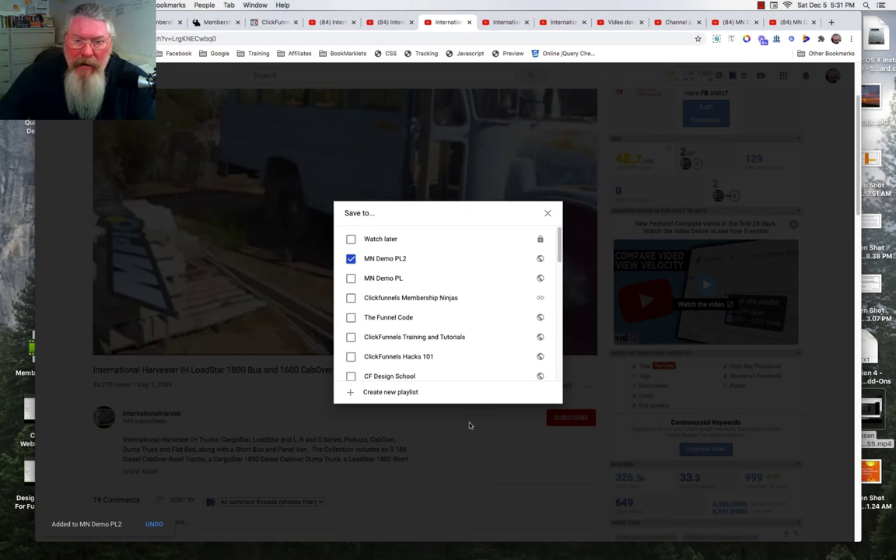
pyautogui.click(470, 424)
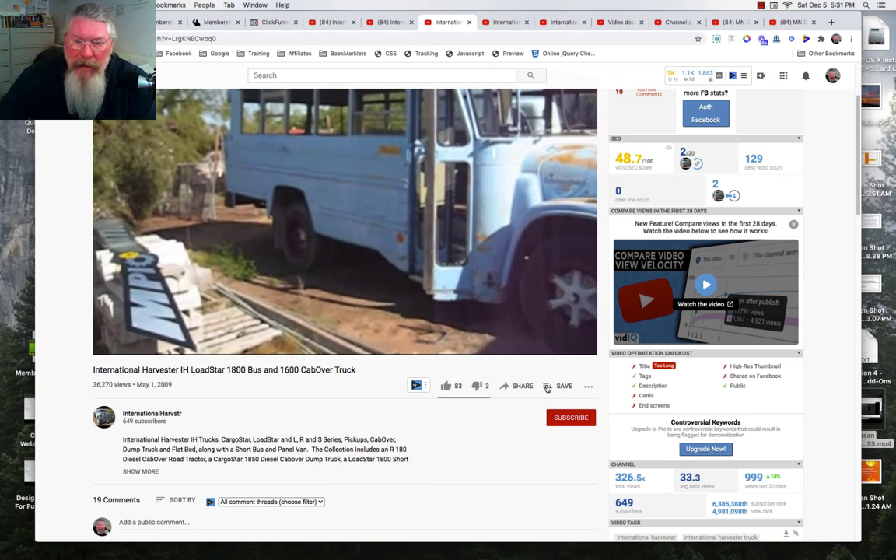
# Re-tick and verify the LoadStar video's MN Demo PL2 save, then go to the L-120 trucks video.
pyautogui.click(548, 387)
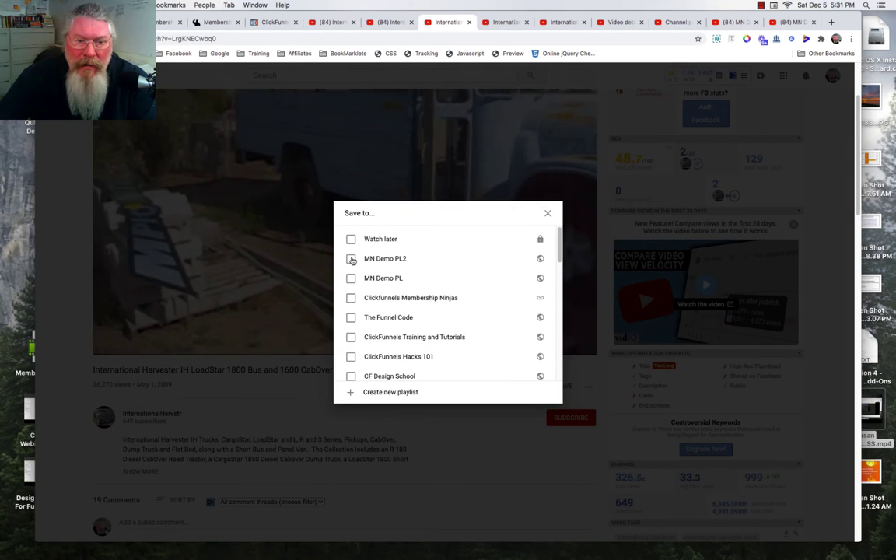
pyautogui.click(351, 259)
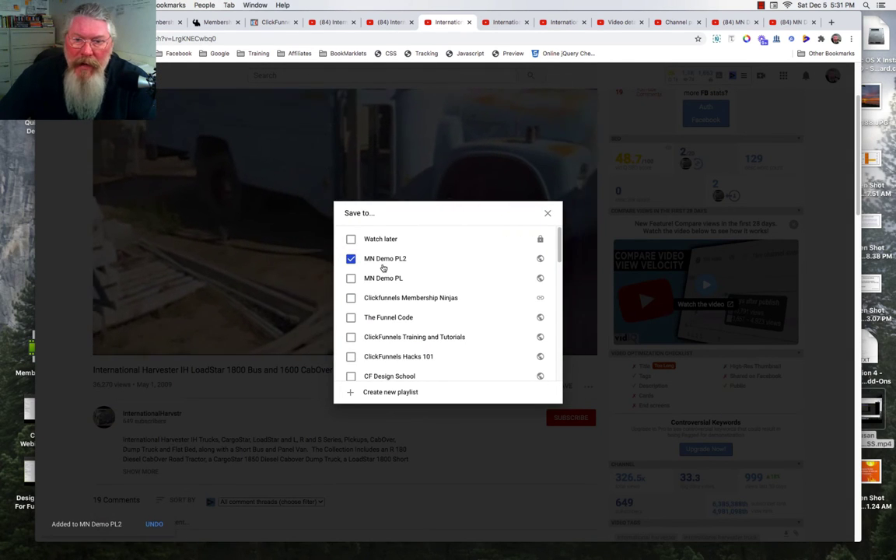
pyautogui.scroll(-10, 478, 308)
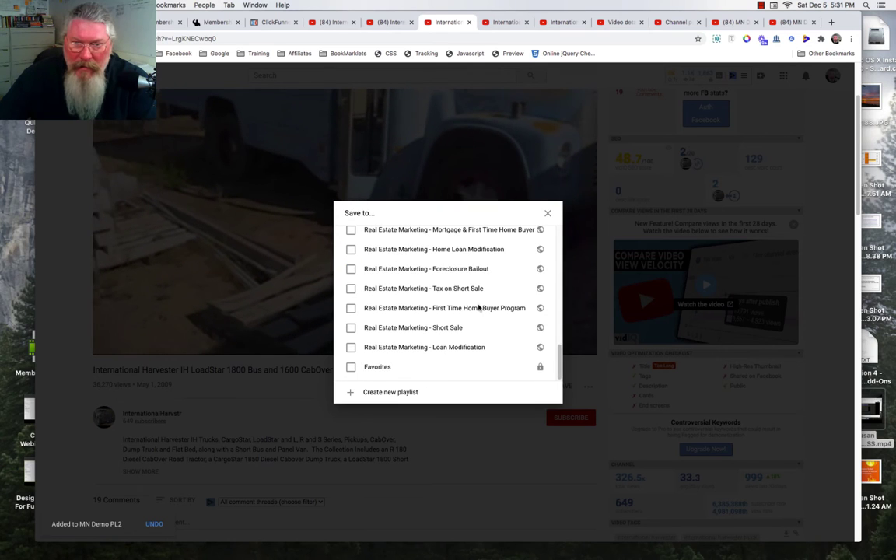
pyautogui.scroll(10, 479, 308)
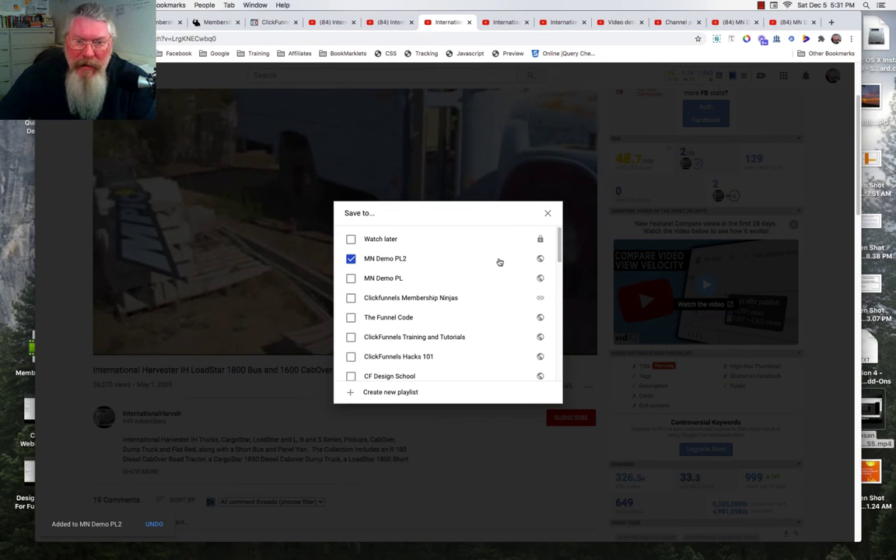
pyautogui.click(467, 428)
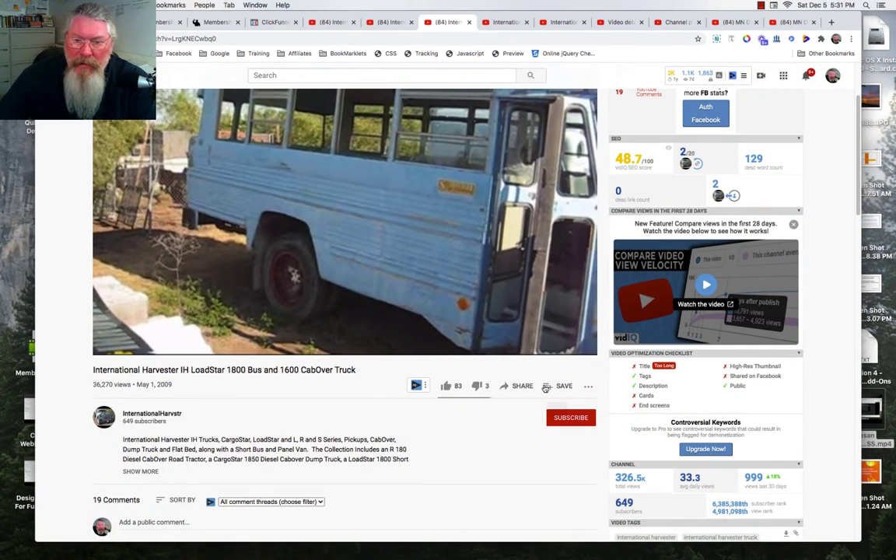
pyautogui.click(548, 386)
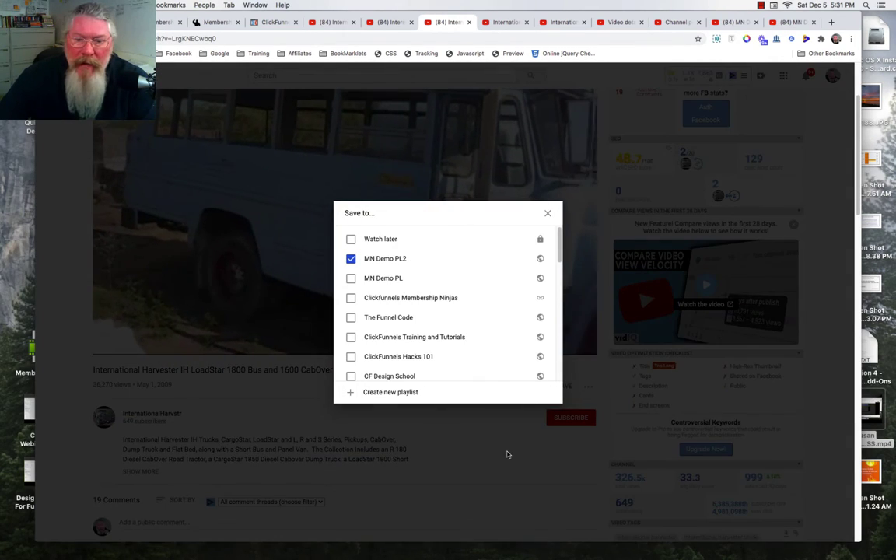
pyautogui.click(505, 454)
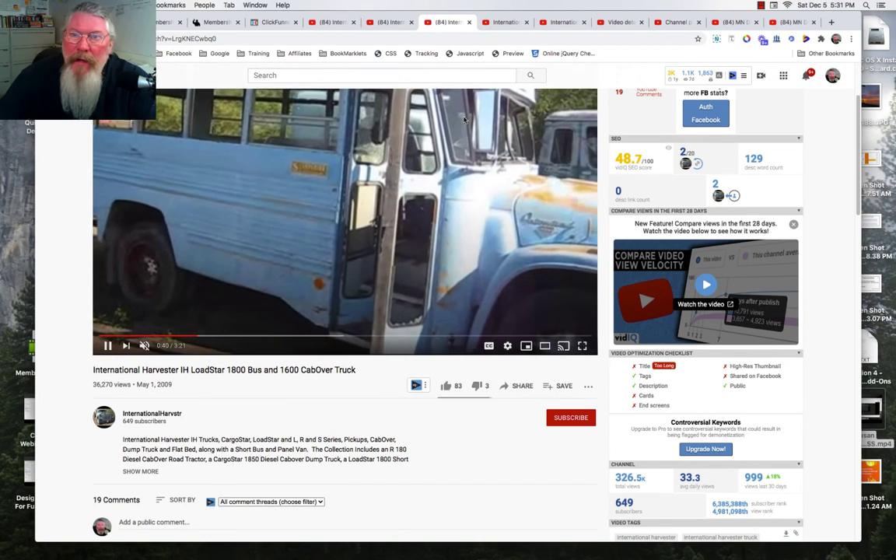
pyautogui.click(502, 23)
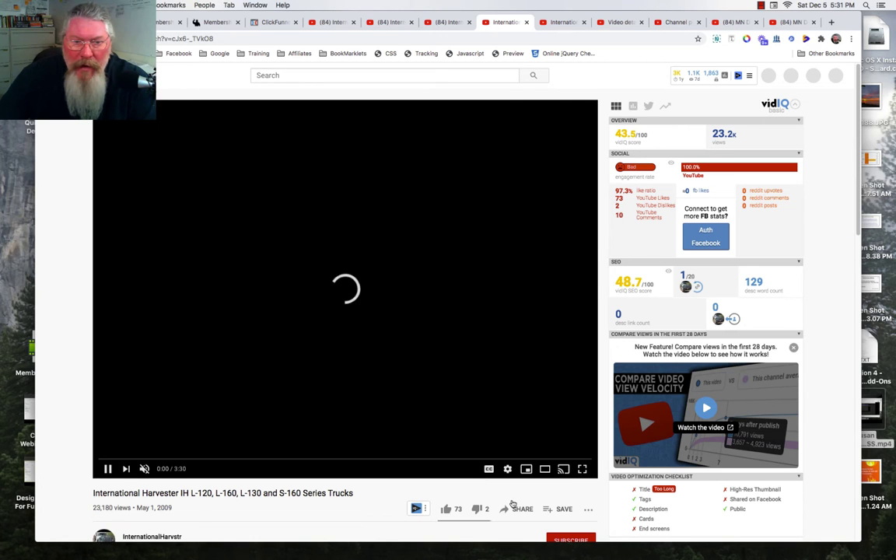
# Save the L-120 series trucks video to MN Demo PL2 and confirm it stuck.
pyautogui.scroll(-5, 526, 504)
pyautogui.scroll(5, 507, 327)
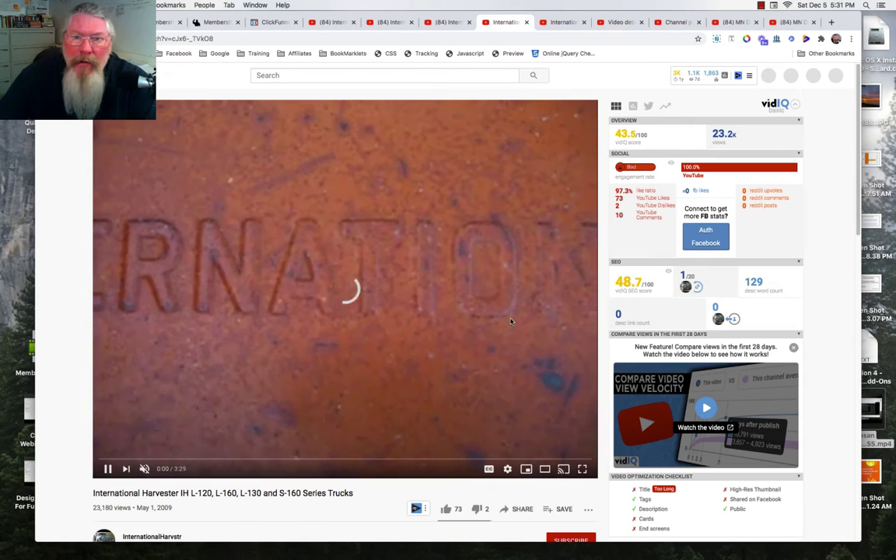
pyautogui.click(559, 510)
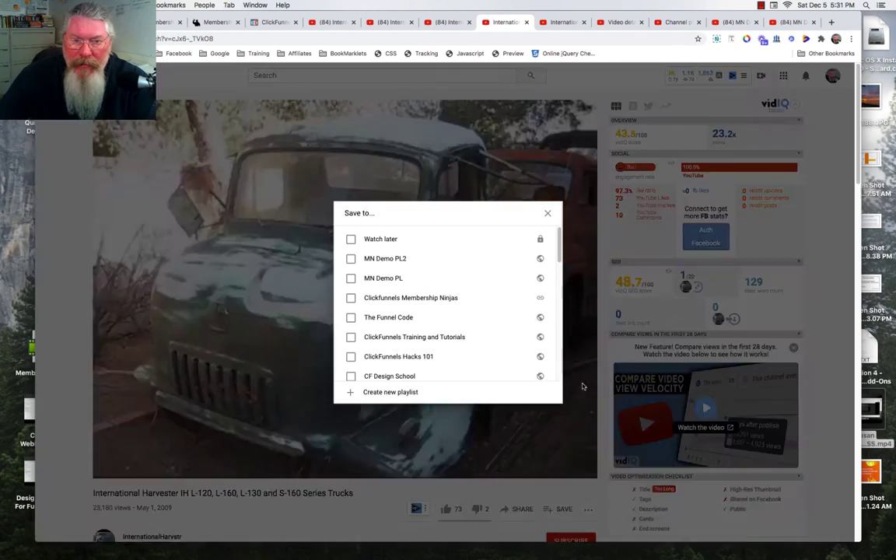
pyautogui.click(351, 259)
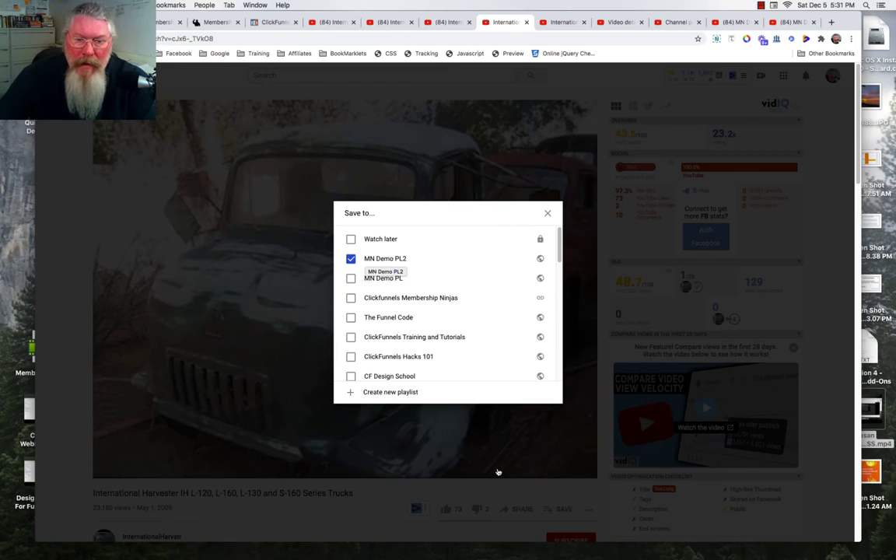
pyautogui.click(498, 471)
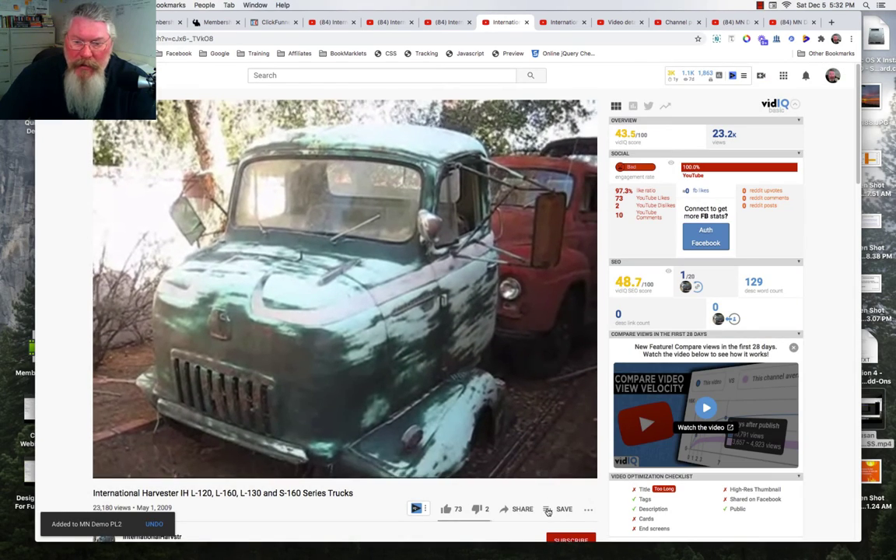
pyautogui.click(549, 510)
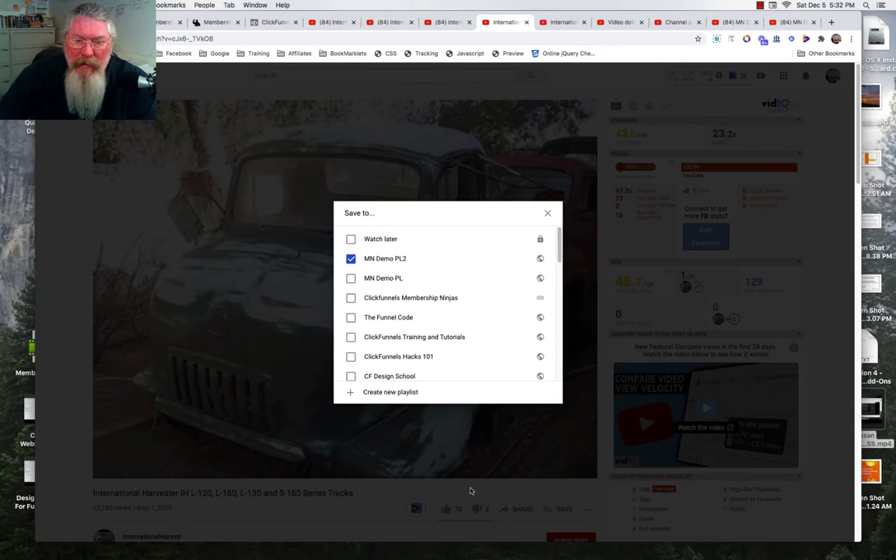
pyautogui.click(478, 480)
# Add the L-110 panel van video to MN Demo PL2, then return to the playlist page.
pyautogui.click(558, 23)
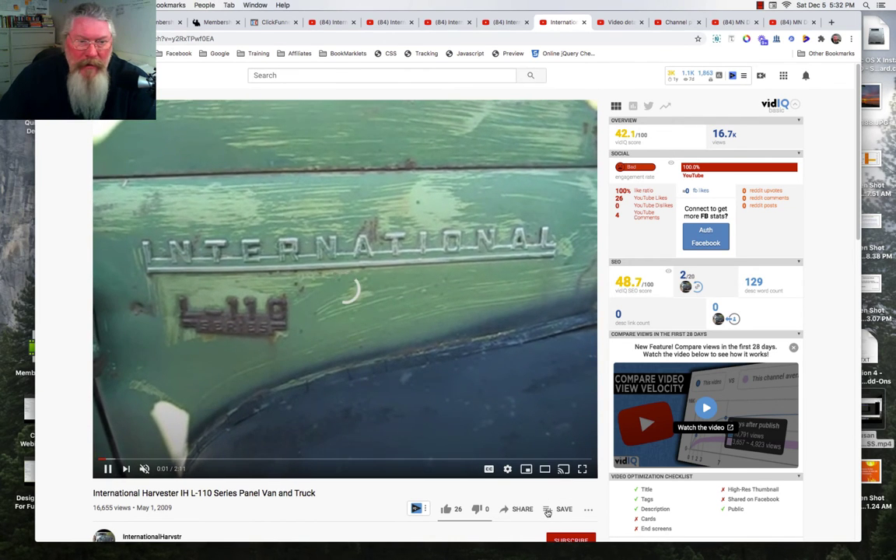
pyautogui.click(554, 510)
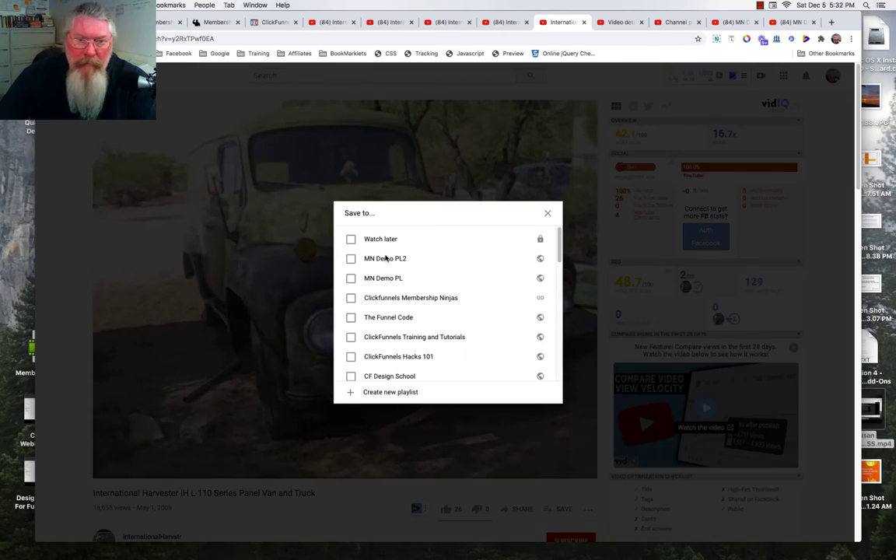
pyautogui.press('Escape')
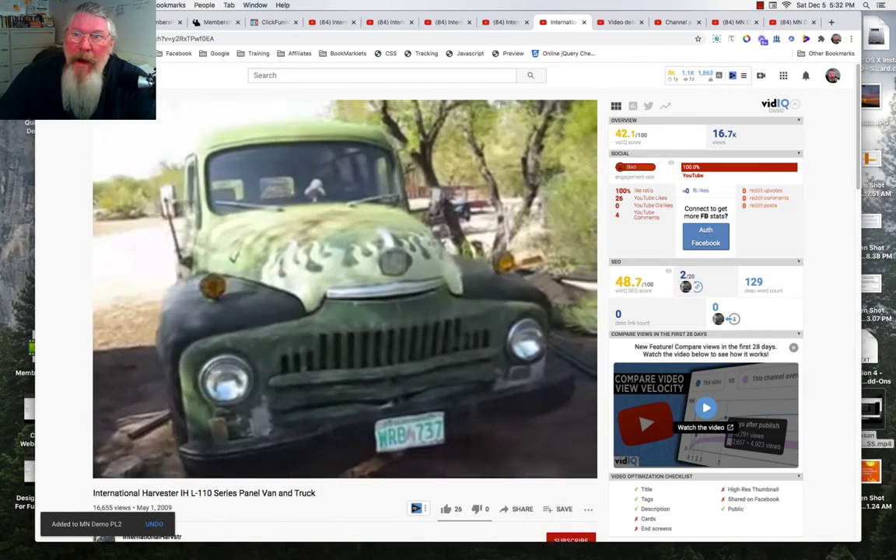
pyautogui.click(732, 23)
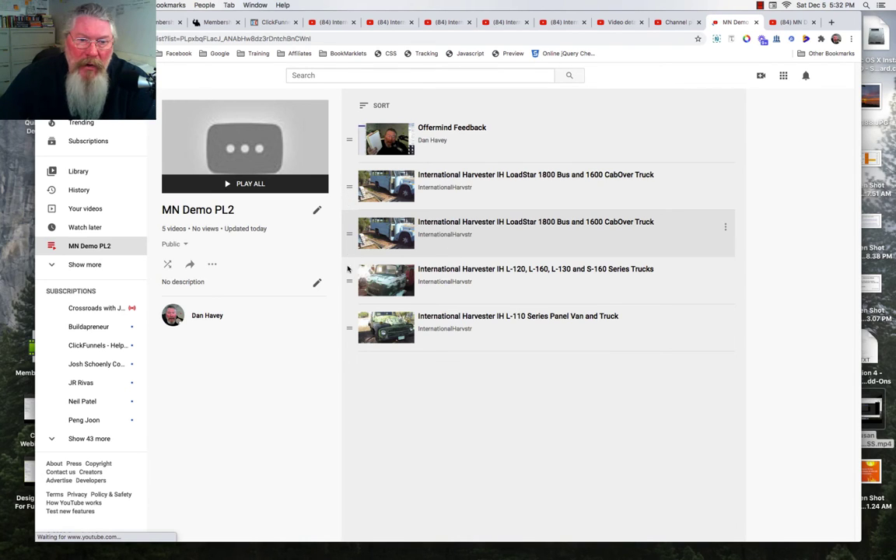
# Drag the duplicate LoadStar video so it sits below the L-120 trucks video.
pyautogui.moveTo(347, 269); pyautogui.dragTo(352, 348)
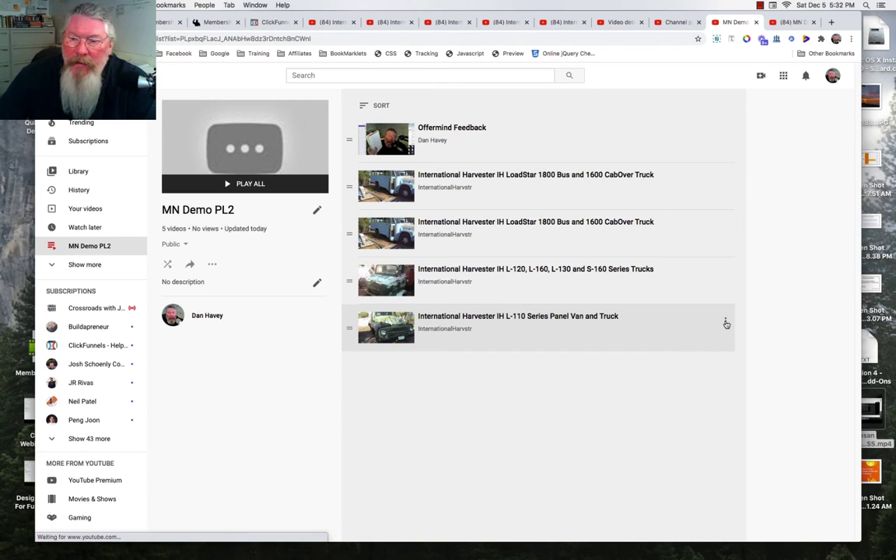
pyautogui.click(726, 322)
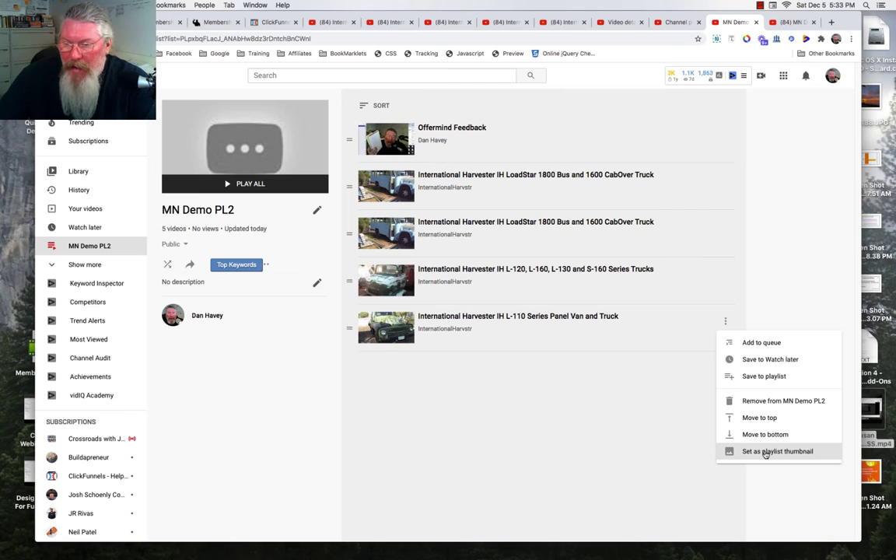
pyautogui.click(383, 408)
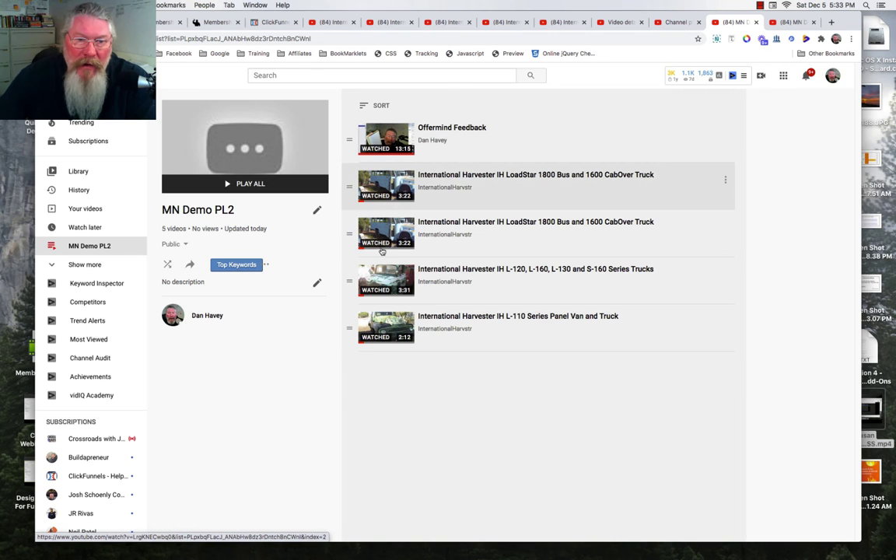
pyautogui.moveTo(350, 189); pyautogui.dragTo(329, 256)
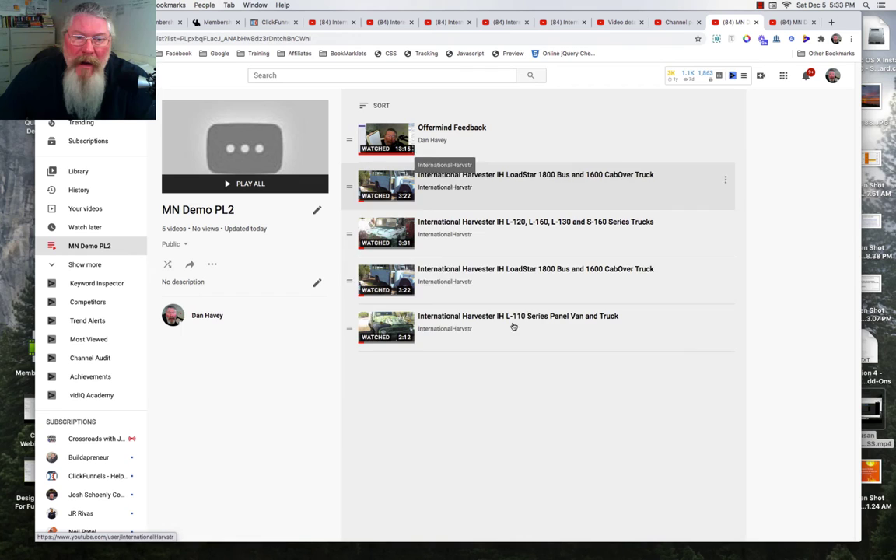
# Set Offermind Feedback as the playlist thumbnail and bring up the Share dialog.
pyautogui.click(726, 133)
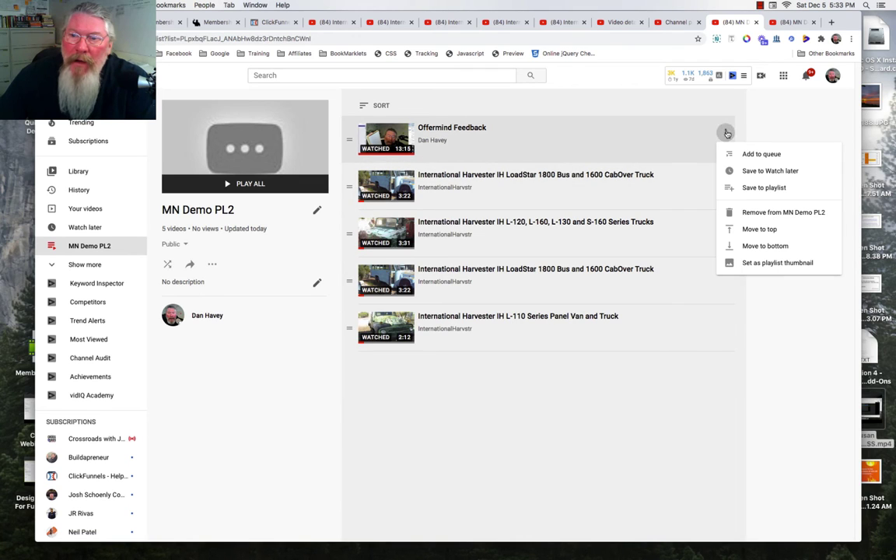
pyautogui.click(747, 264)
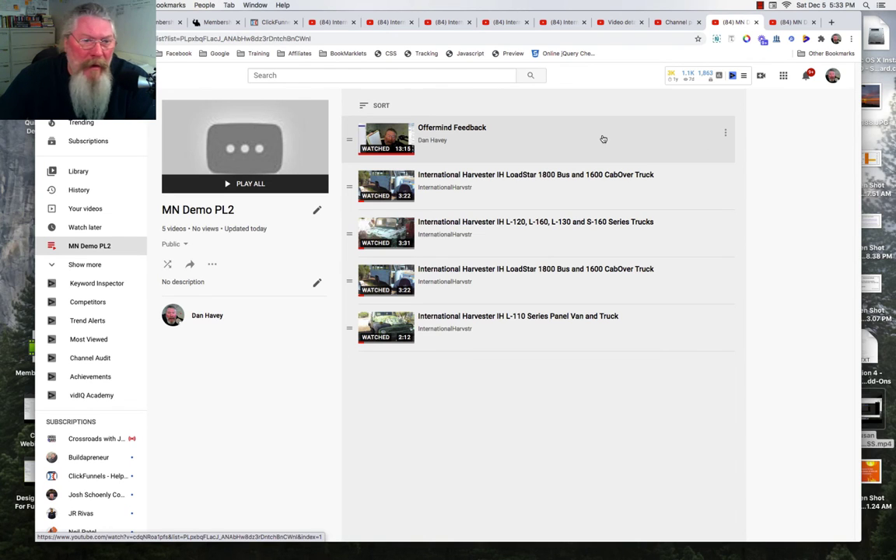
pyautogui.click(189, 268)
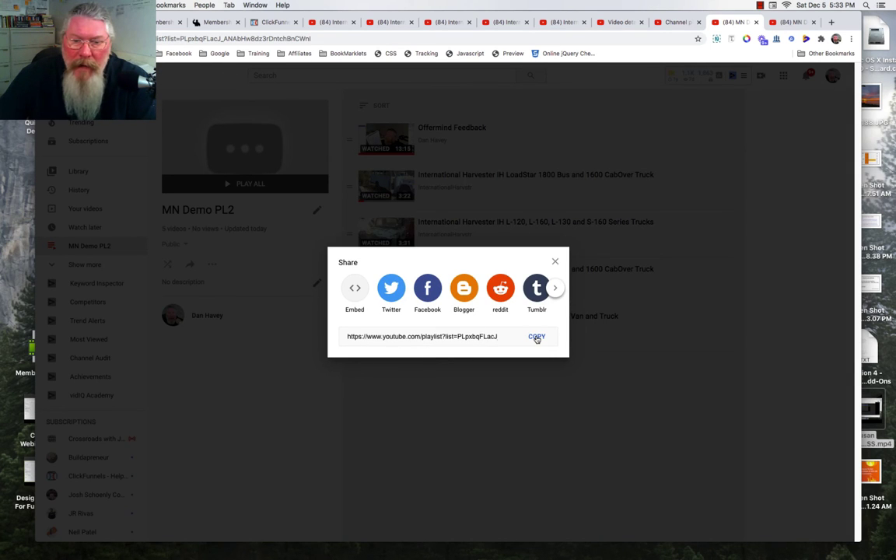
# Copy the MN Demo PL2 share link and load it in the signed-out browser window.
pyautogui.click(536, 337)
pyautogui.click(792, 24)
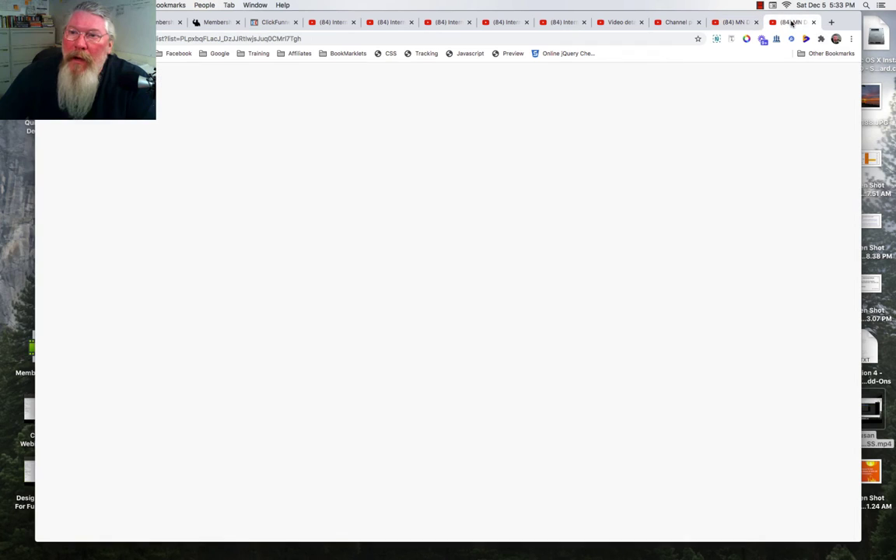
pyautogui.click(363, 38)
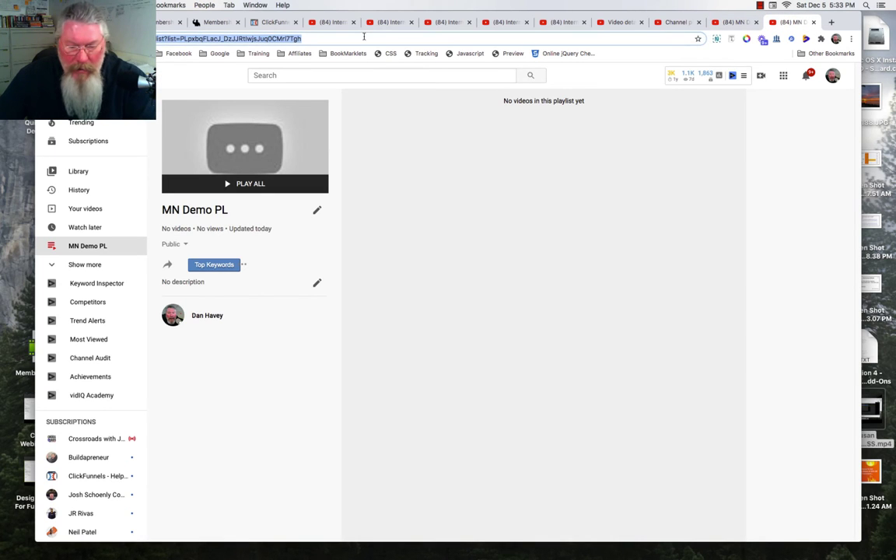
pyautogui.press('cmd+v')
pyautogui.press('Return')
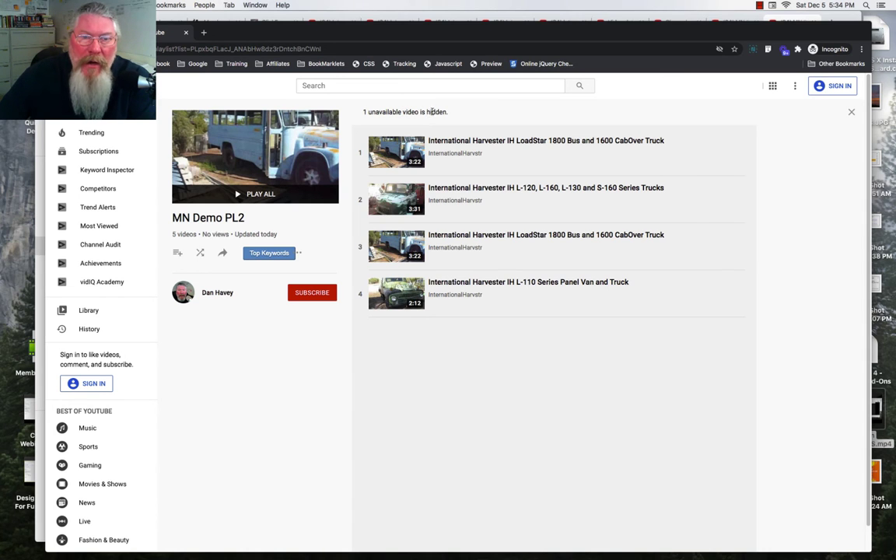
# Arrange the signed-out window to reveal the playlist editor and bring the editor forward.
pyautogui.press('super+w')
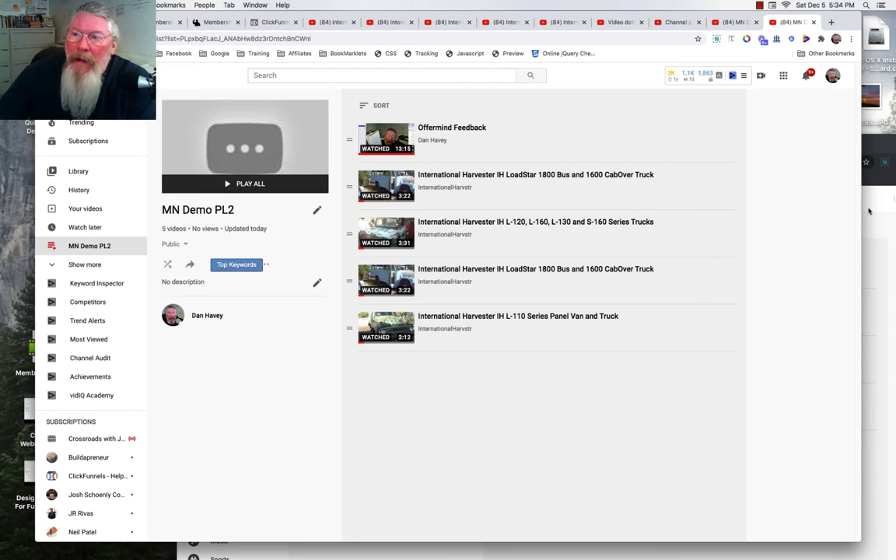
pyautogui.click(876, 151)
pyautogui.moveTo(831, 147); pyautogui.dragTo(790, 85)
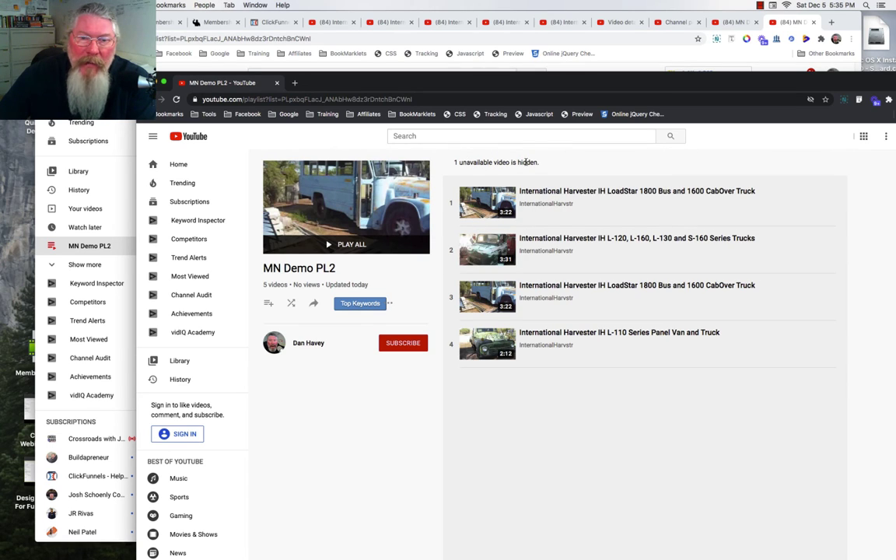
pyautogui.moveTo(384, 78); pyautogui.dragTo(391, 264)
pyautogui.moveTo(455, 168); pyautogui.dragTo(455, 160)
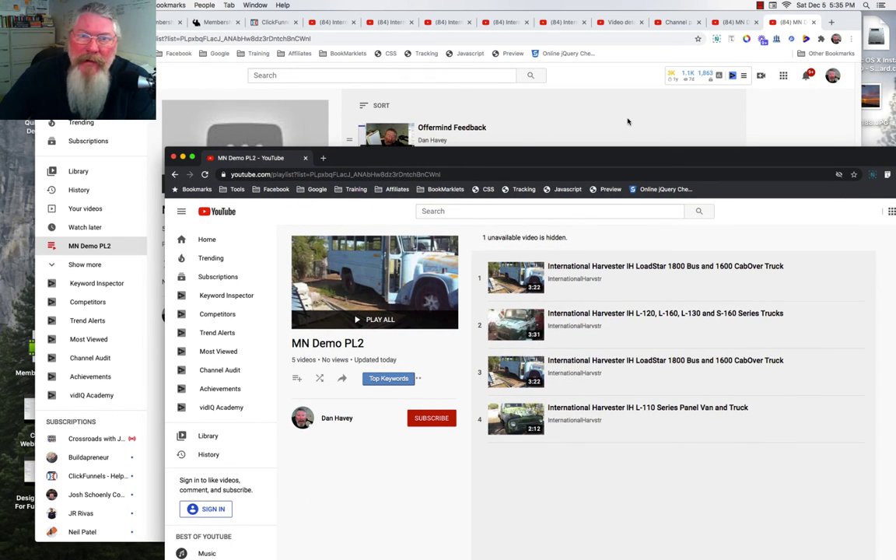
pyautogui.moveTo(566, 156); pyautogui.dragTo(546, 82)
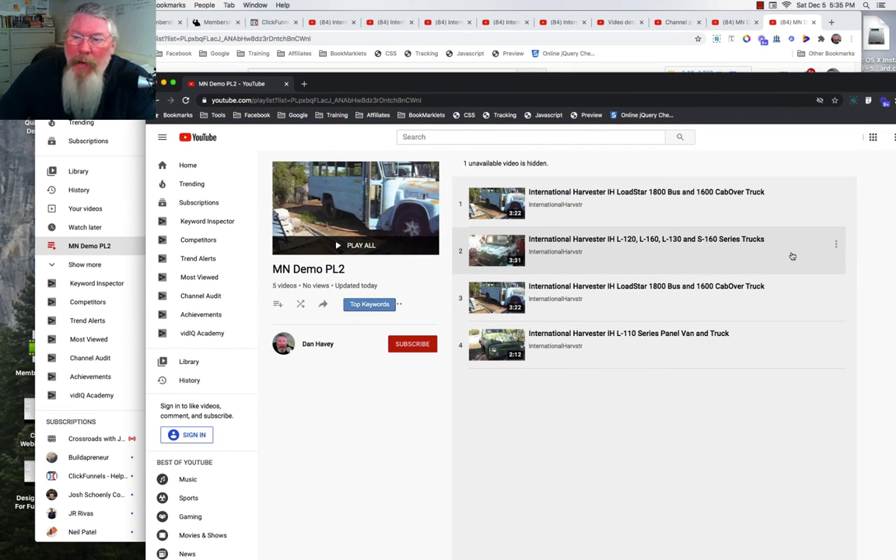
pyautogui.moveTo(757, 82); pyautogui.dragTo(768, 359)
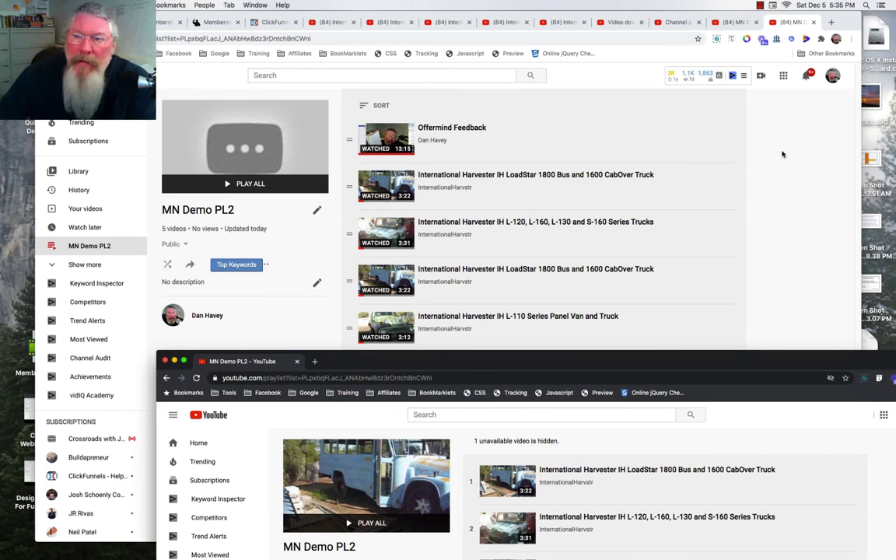
pyautogui.click(674, 167)
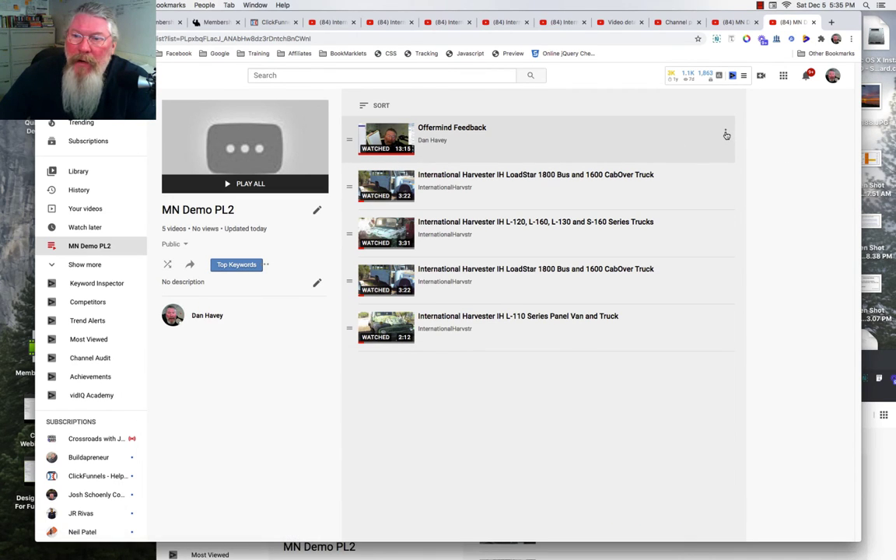
# Remove Offermind Feedback, make the L-120 trucks video the thumbnail, and drag it to the top.
pyautogui.click(726, 134)
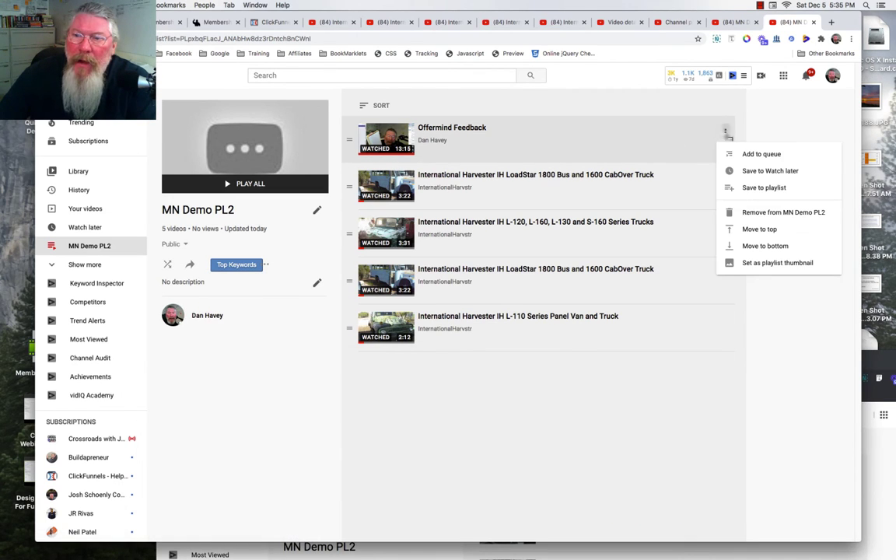
pyautogui.click(768, 214)
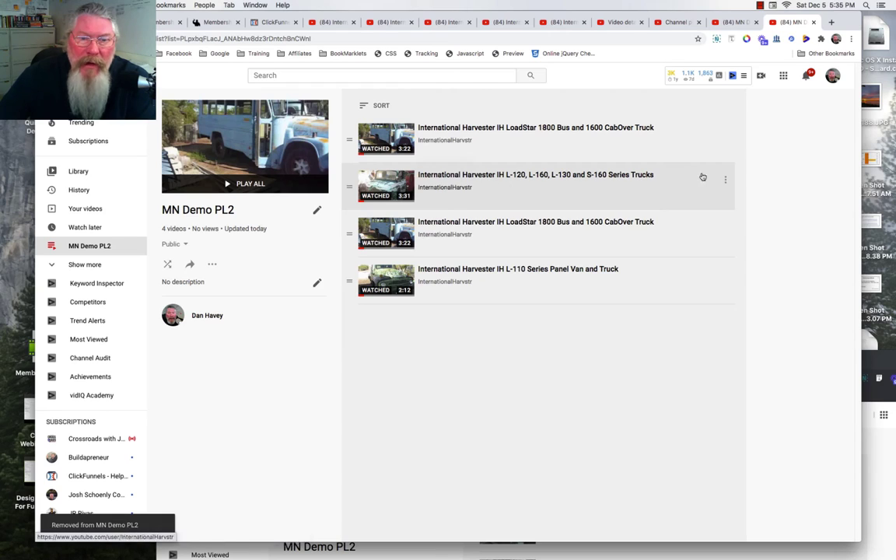
pyautogui.click(725, 180)
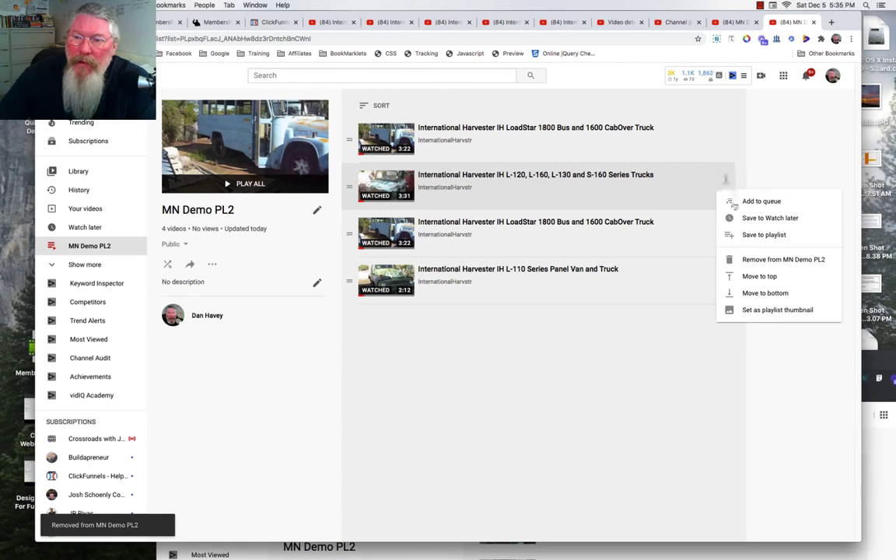
pyautogui.click(748, 309)
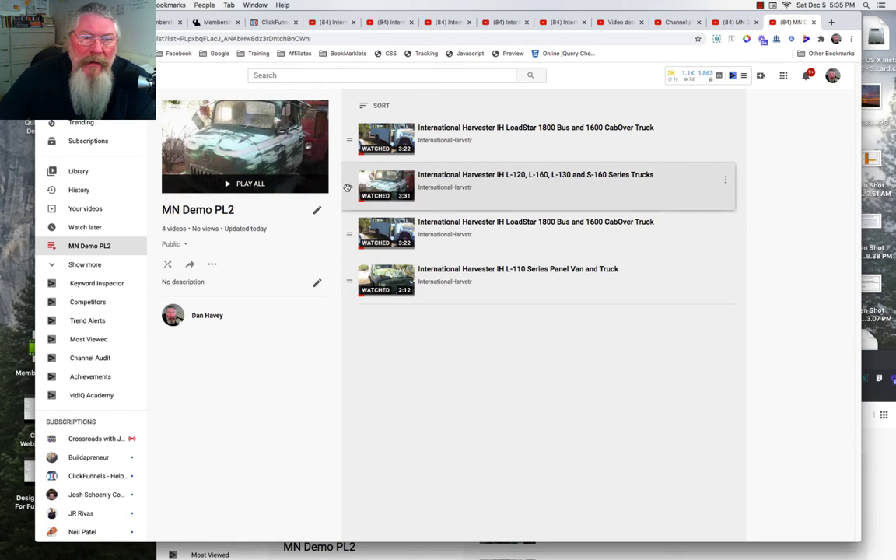
pyautogui.moveTo(346, 186)
pyautogui.mouseDown()
pyautogui.moveTo(359, 114)
pyautogui.moveTo(352, 188)
pyautogui.mouseUp()
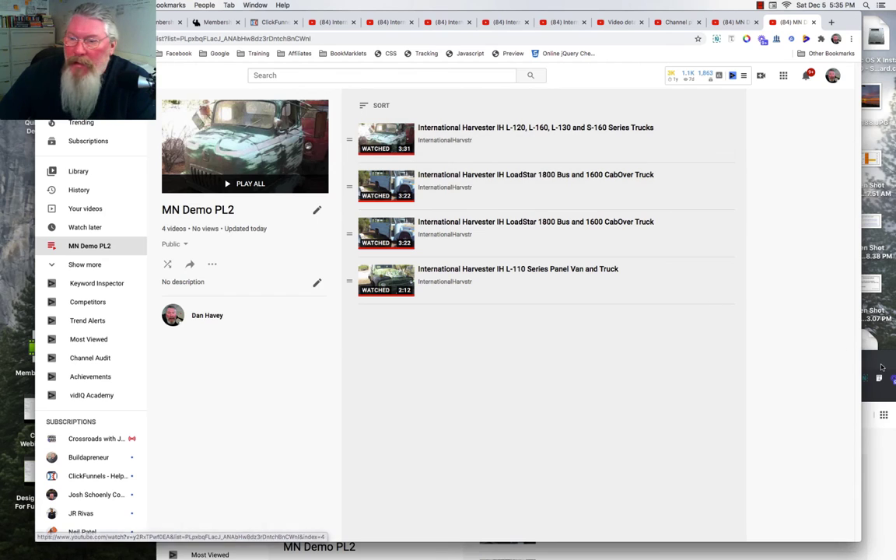
# Maximise the signed-out window and reload MN Demo PL2 to show four videos, L-120 first.
pyautogui.press('super+grave')
pyautogui.hotkey('ctrl', 'alt', 'Return')
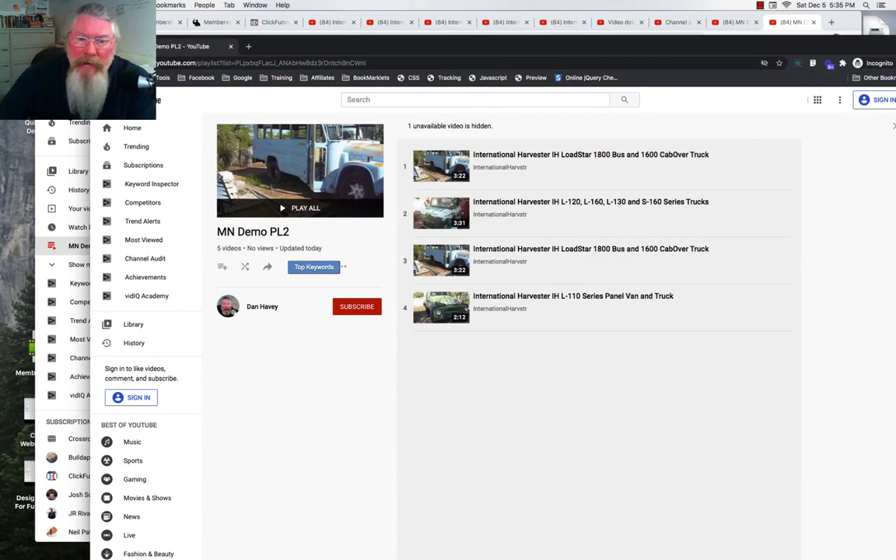
pyautogui.press('super+r')
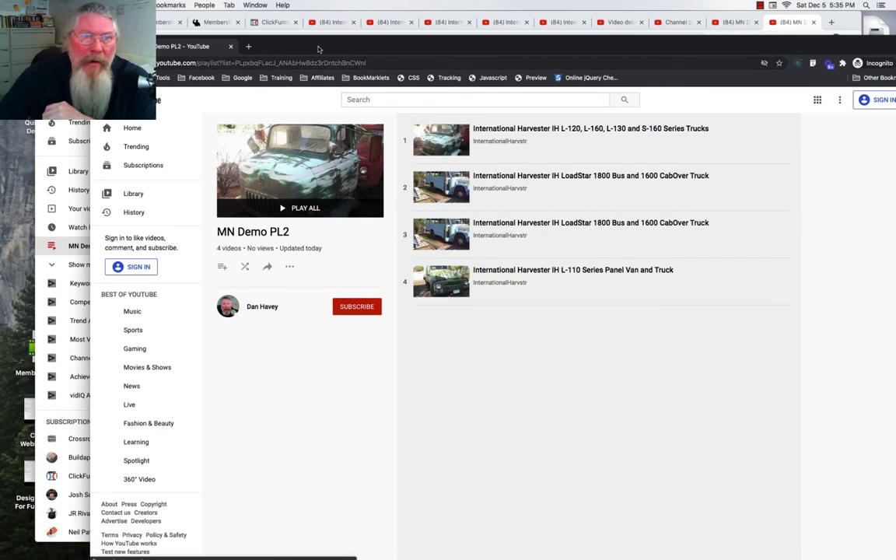
pyautogui.moveTo(319, 47); pyautogui.dragTo(384, 58)
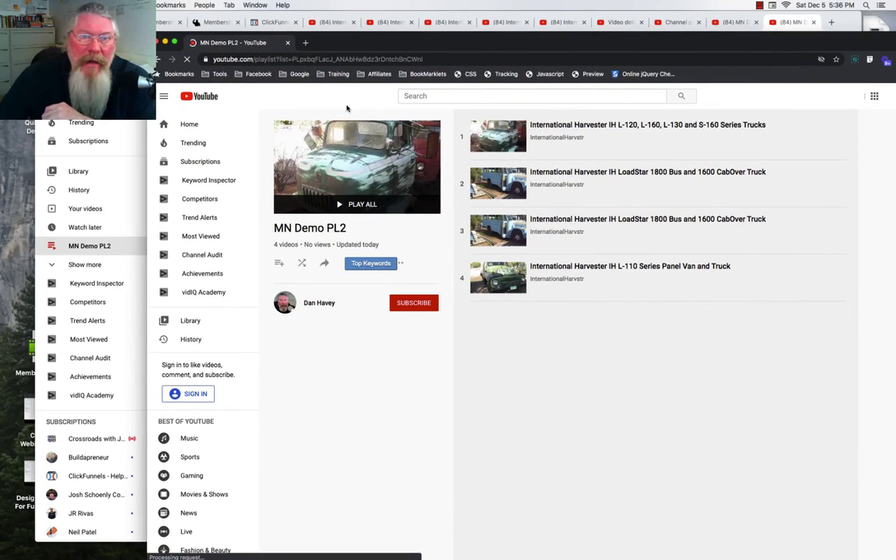